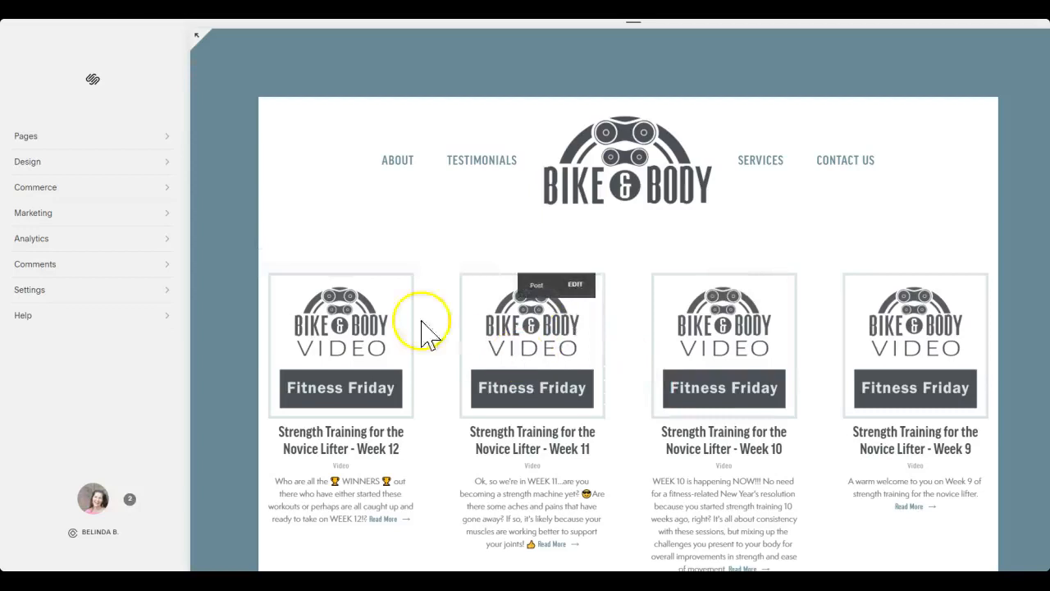
# Open the blog post "Strength Training for the Novice Lifter - Week 12" for editing and duplicate it
pyautogui.click(111, 139)
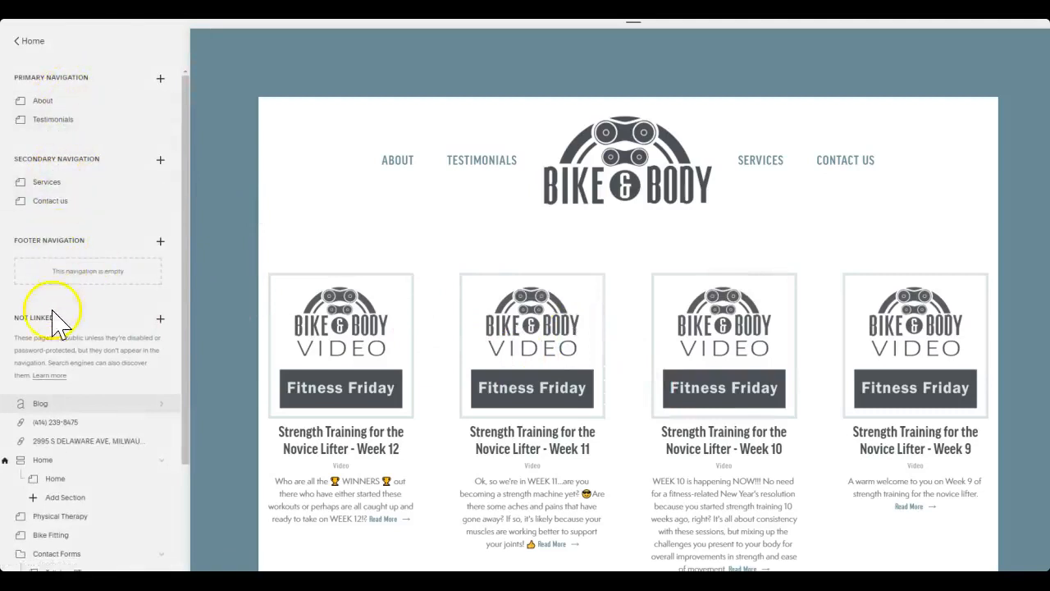
pyautogui.click(39, 405)
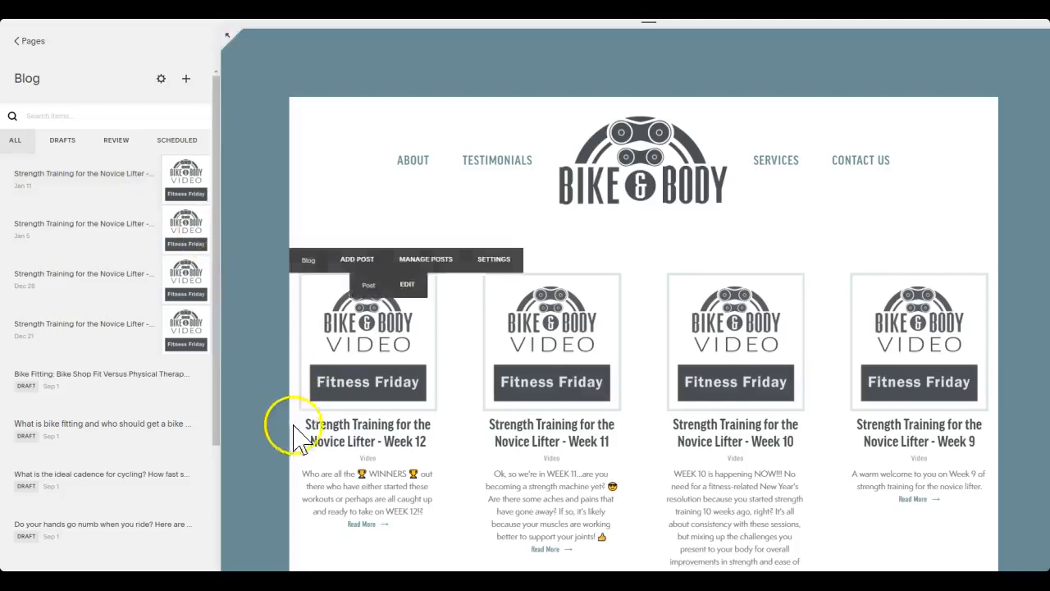
pyautogui.click(98, 174)
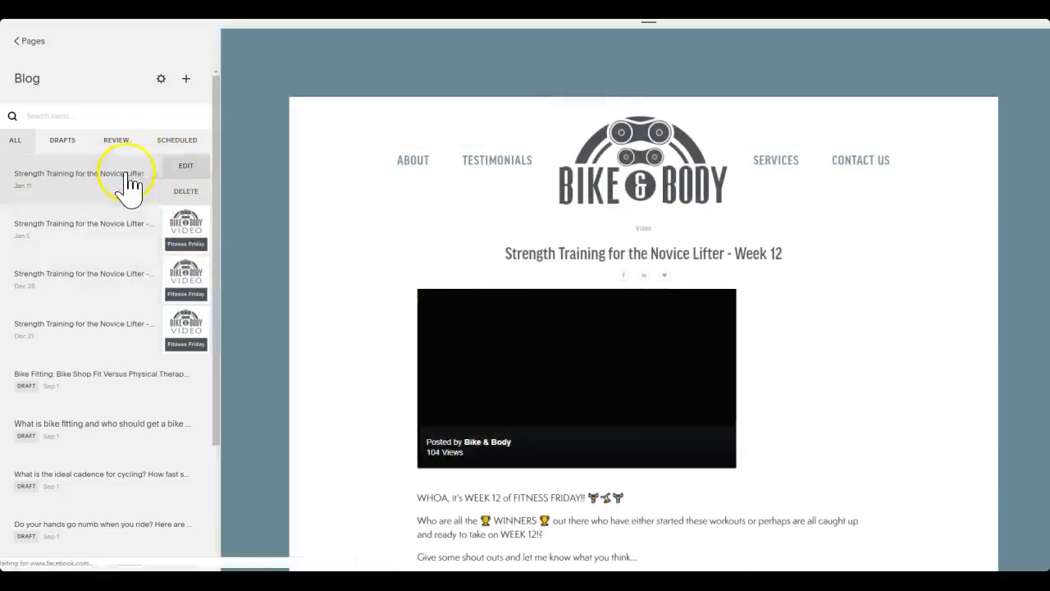
pyautogui.click(184, 167)
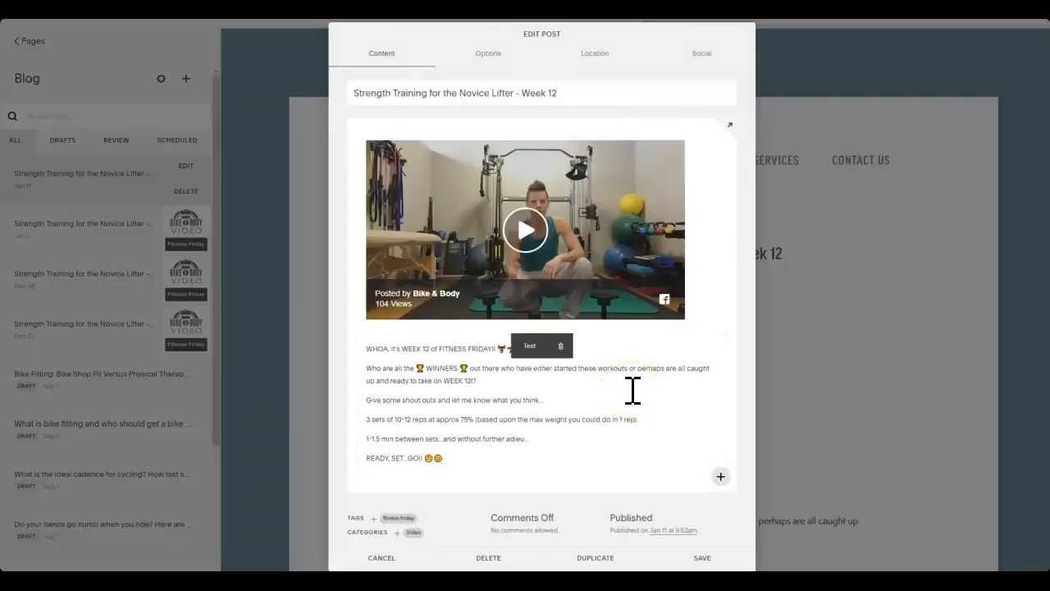
pyautogui.click(595, 557)
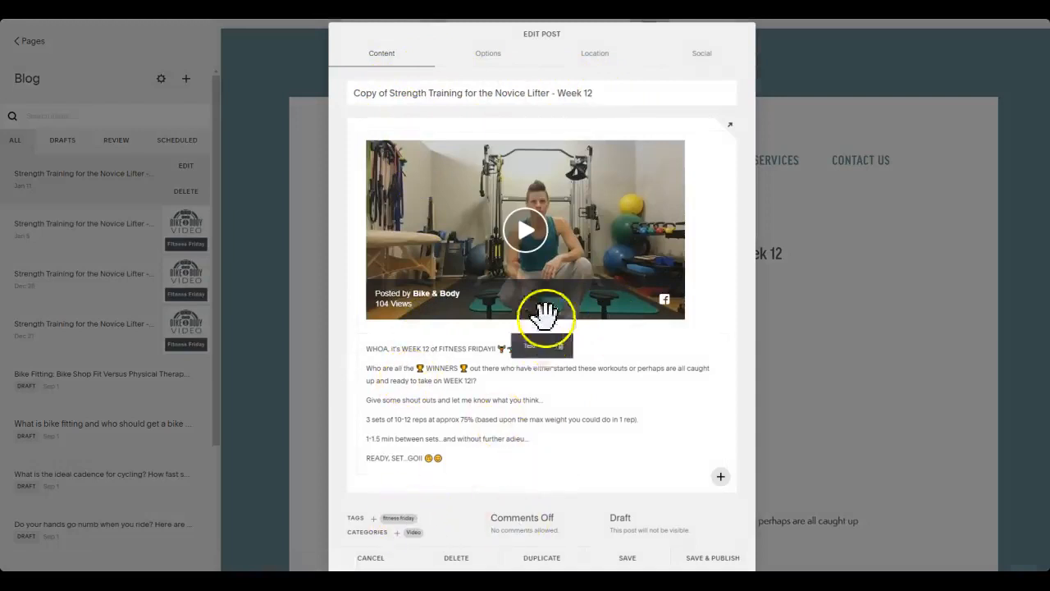
# Look at the tag entry and category choices of the duplicated post, then close them
pyautogui.moveTo(549, 143)
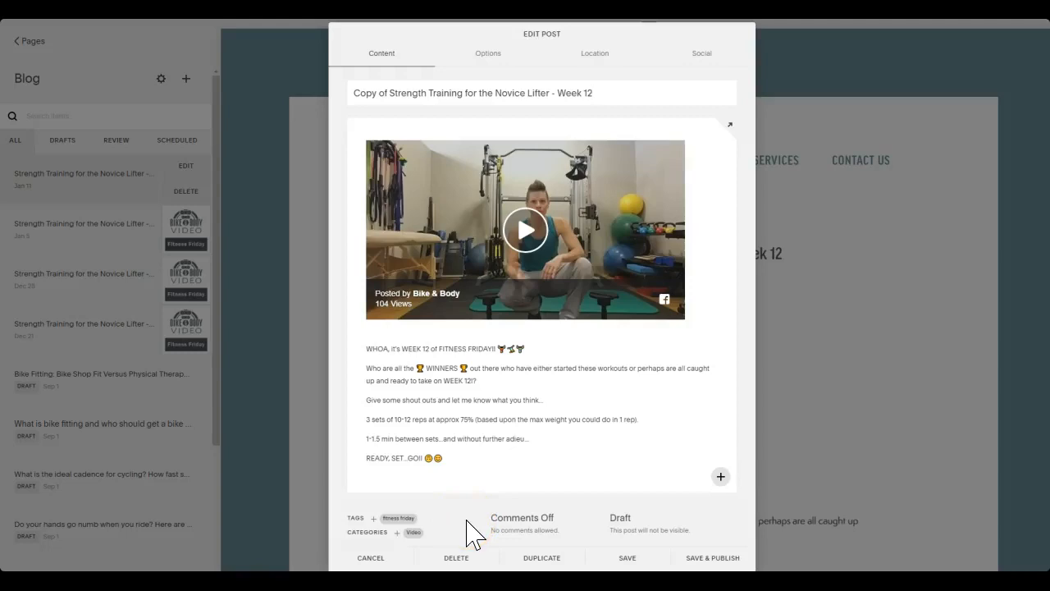
pyautogui.click(371, 520)
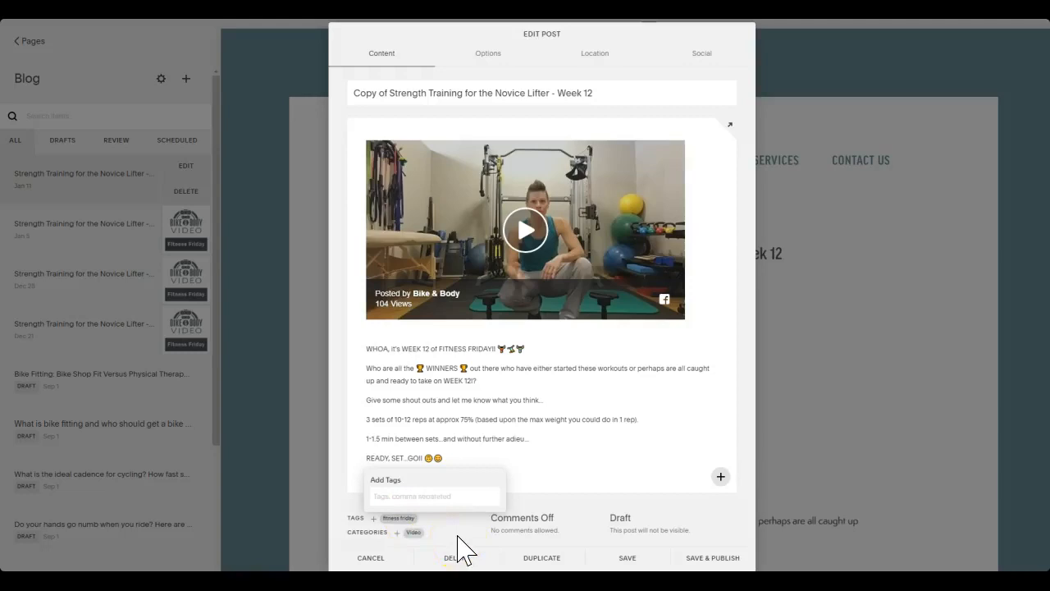
pyautogui.click(414, 533)
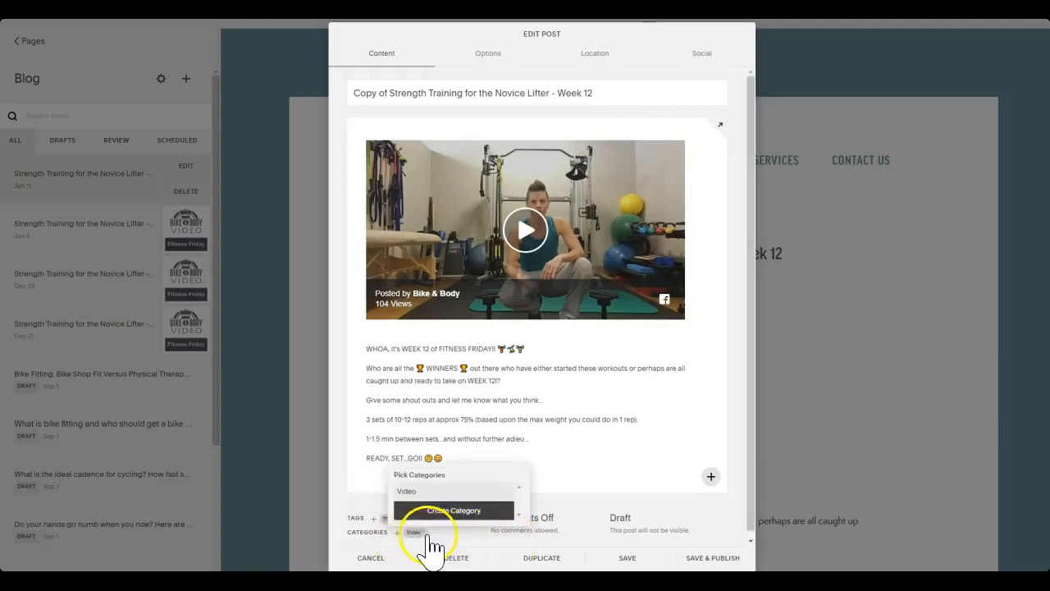
pyautogui.click(338, 513)
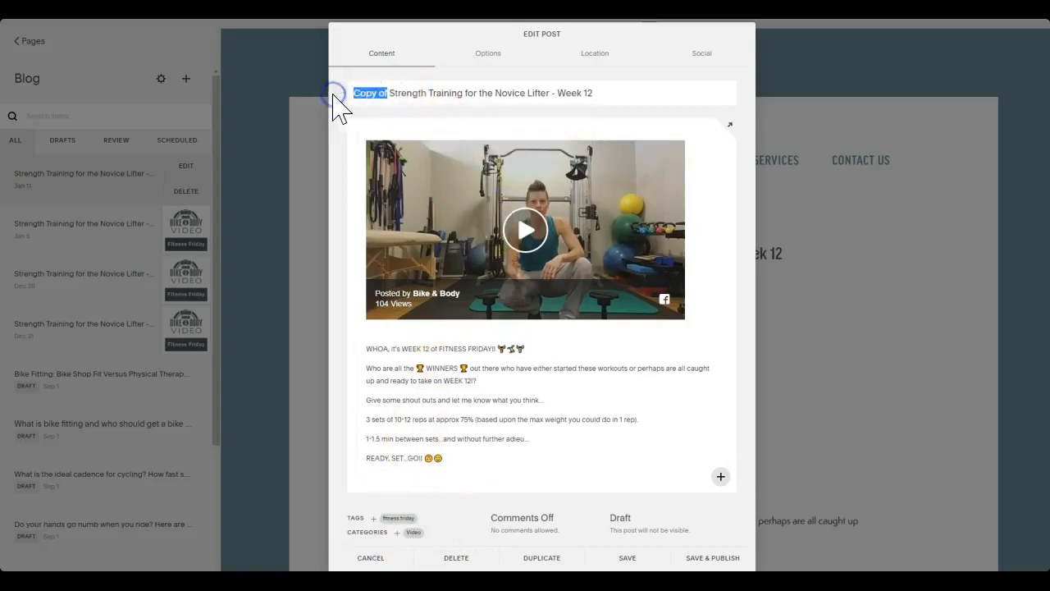
# Retitle the duplicated post as "Strength Training for the Novice Lifter - Week 13"
pyautogui.press('BackSpace')
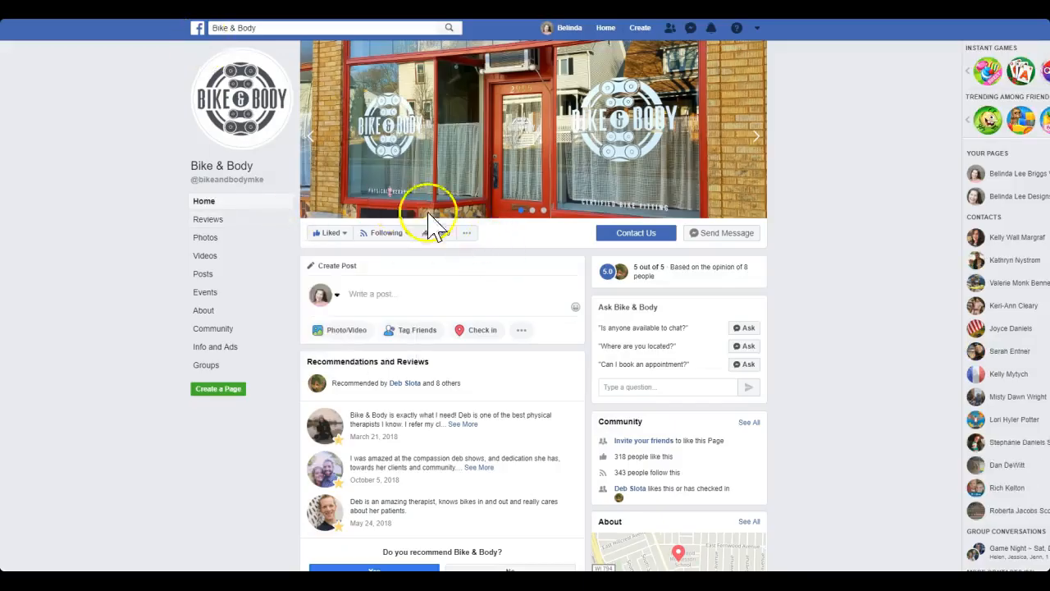
# Switch to the Bike & Body Facebook page and copy the embed code of the January 18 WEEK 13 Fitness Friday video
pyautogui.scroll(-9, 476, 263)
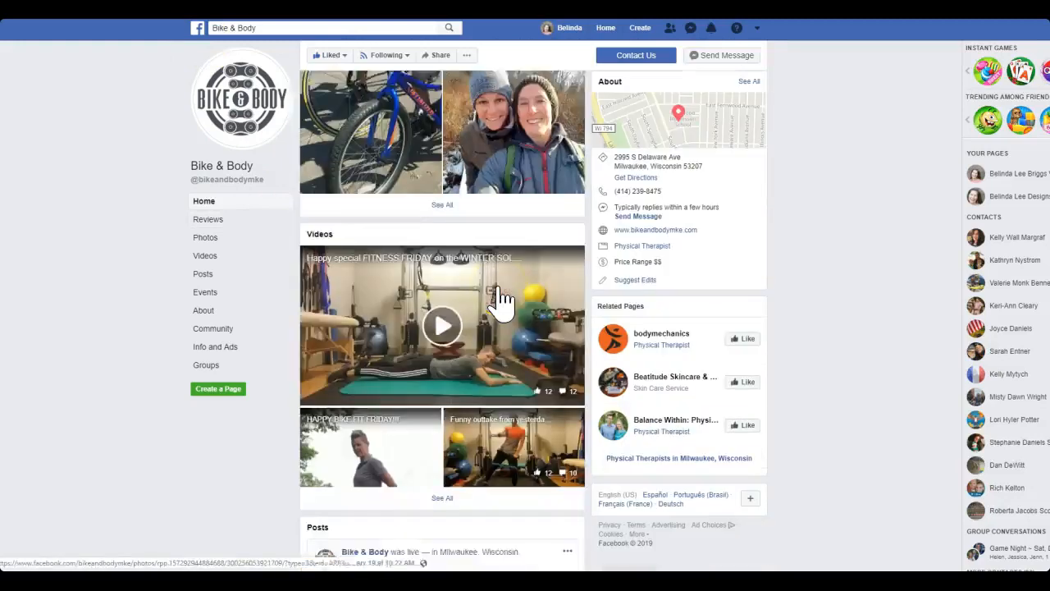
pyautogui.scroll(-4, 501, 299)
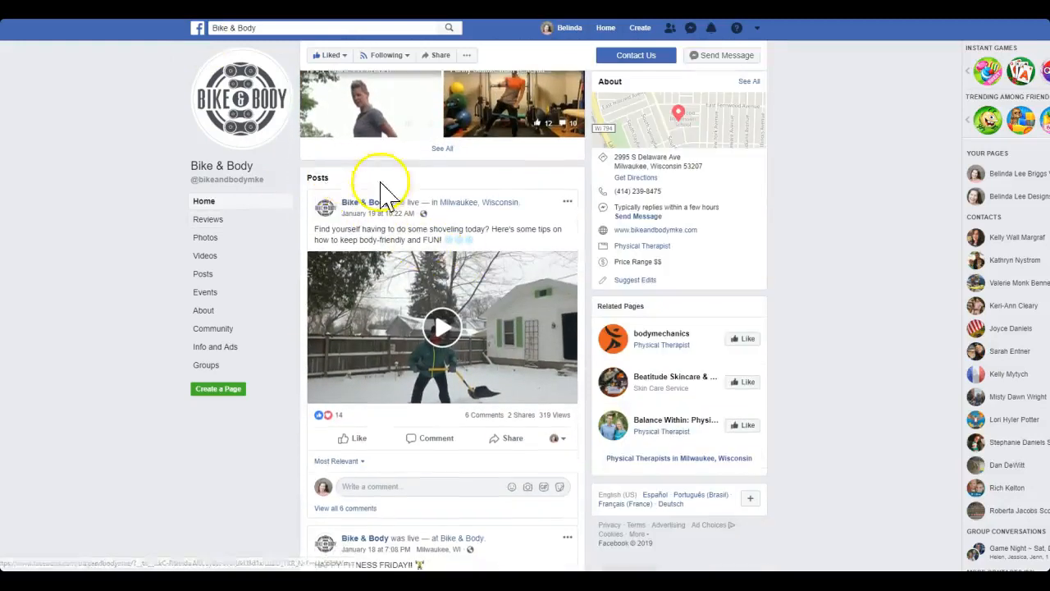
pyautogui.scroll(-1, 492, 262)
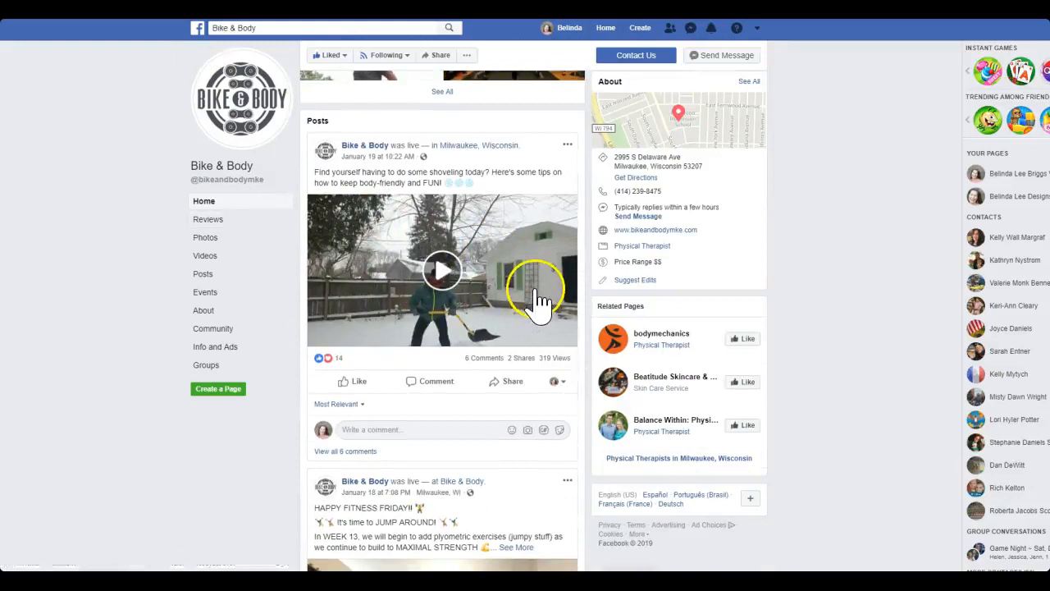
pyautogui.scroll(-2, 537, 299)
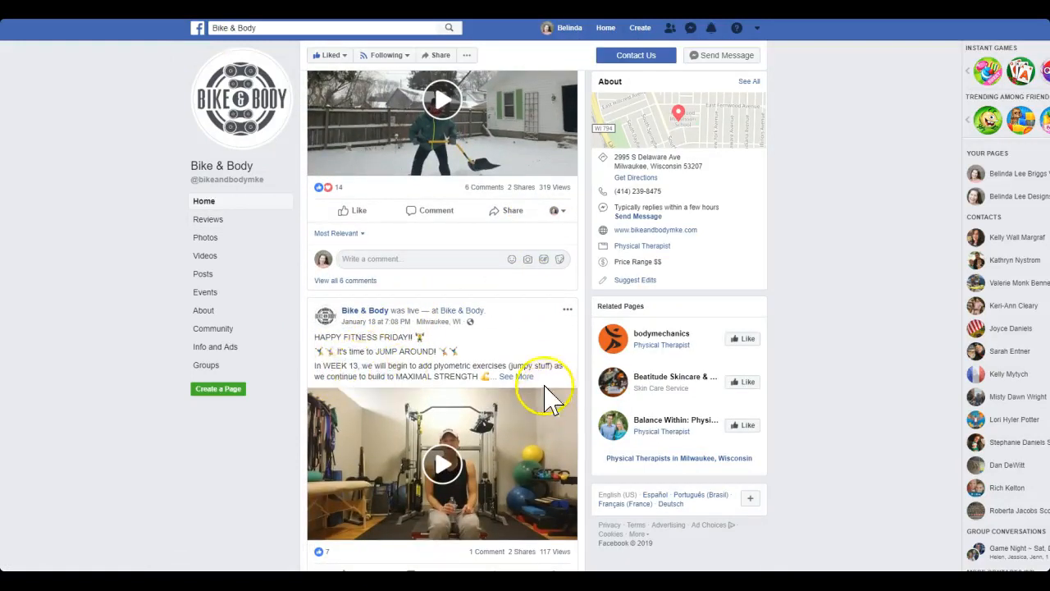
pyautogui.click(567, 312)
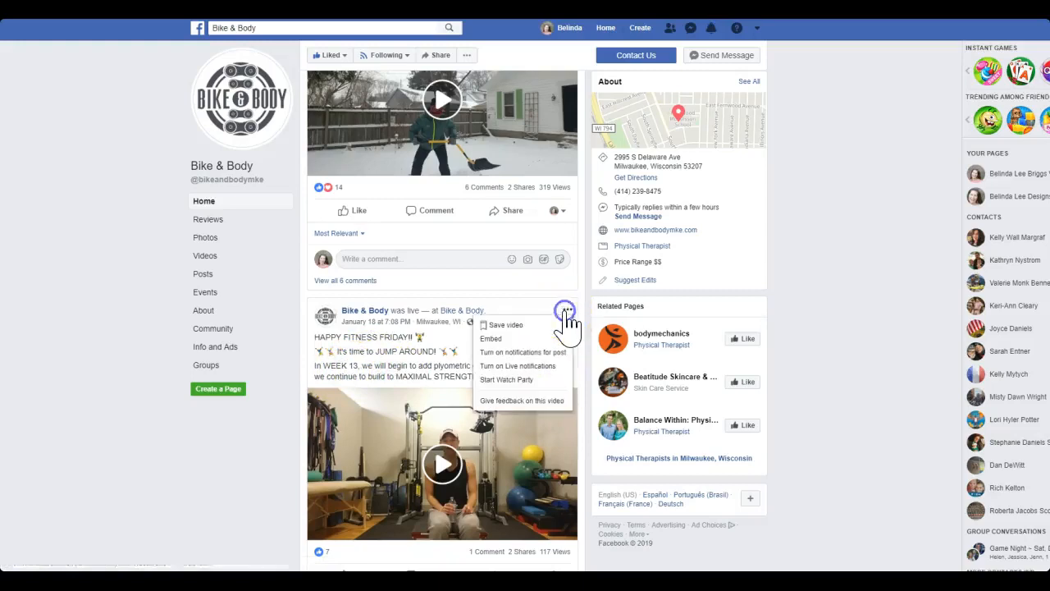
pyautogui.click(496, 348)
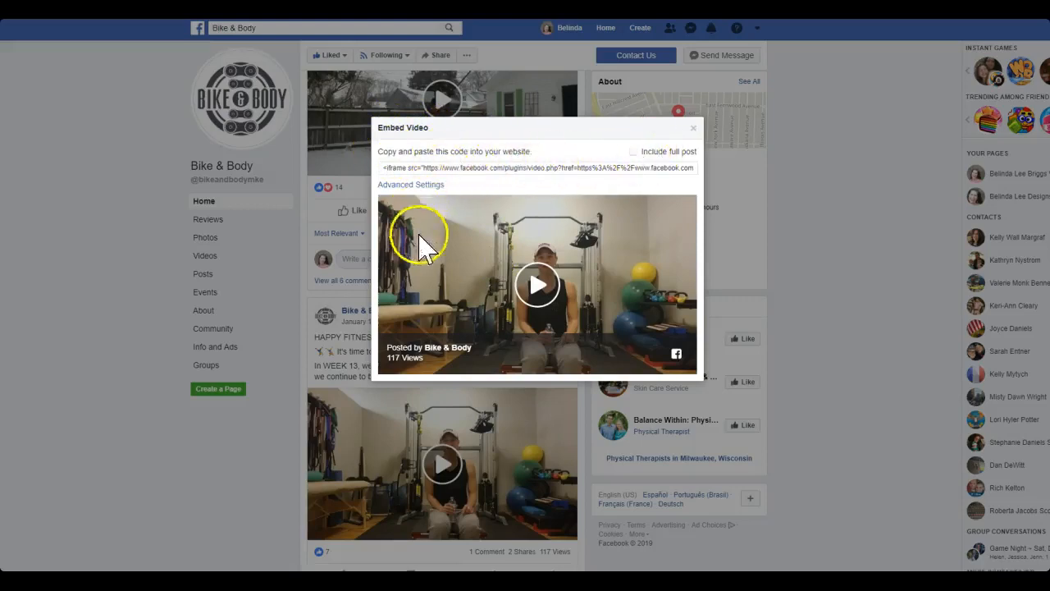
pyautogui.click(484, 168)
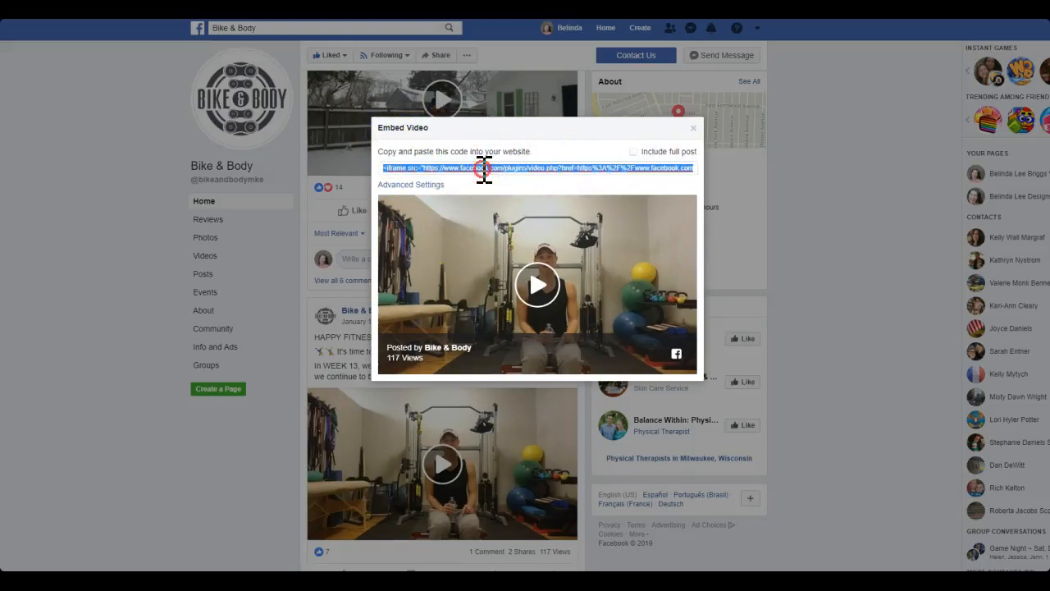
pyautogui.rightClick(484, 168)
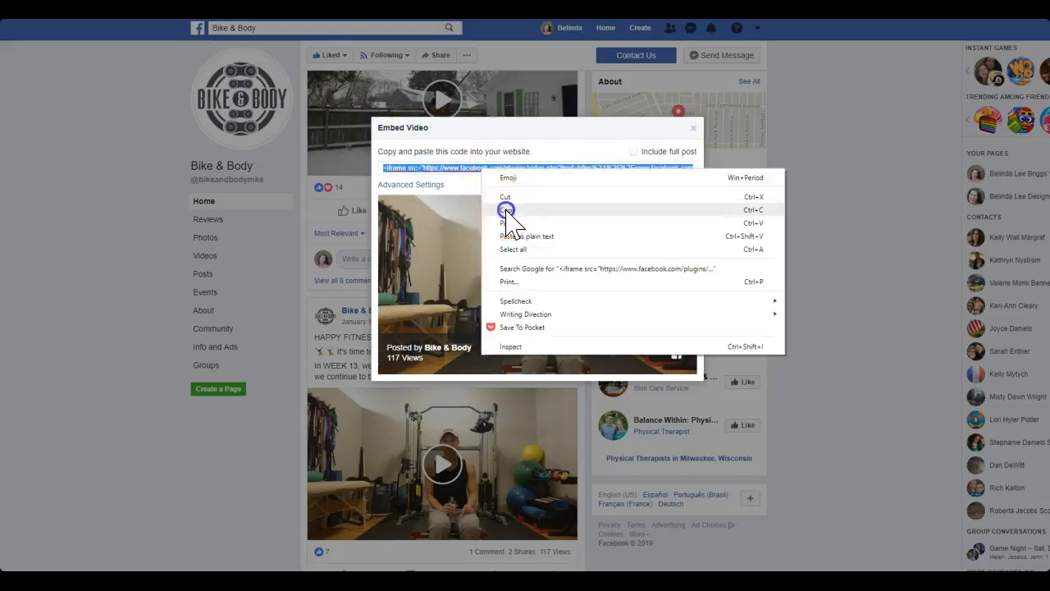
pyautogui.click(507, 210)
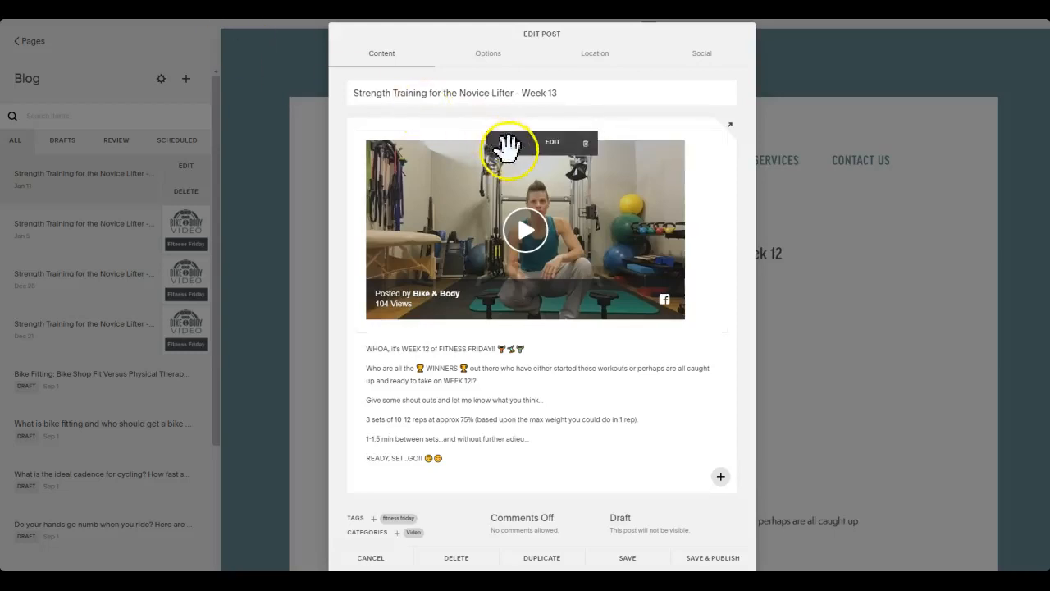
# Replace the embed code in the draft post's video block with the copied Facebook code and apply it
pyautogui.click(552, 145)
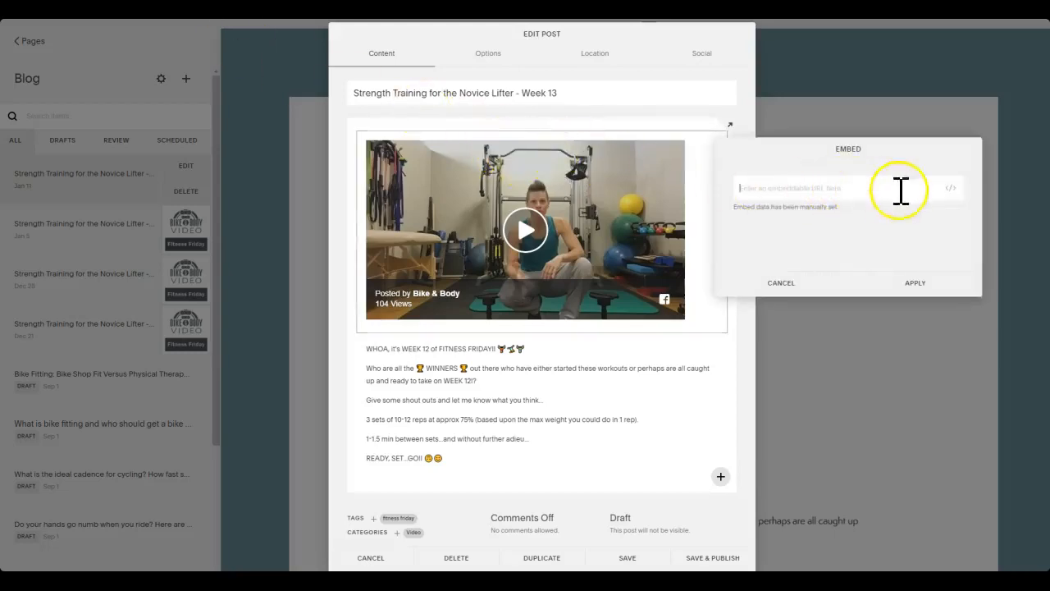
pyautogui.click(954, 195)
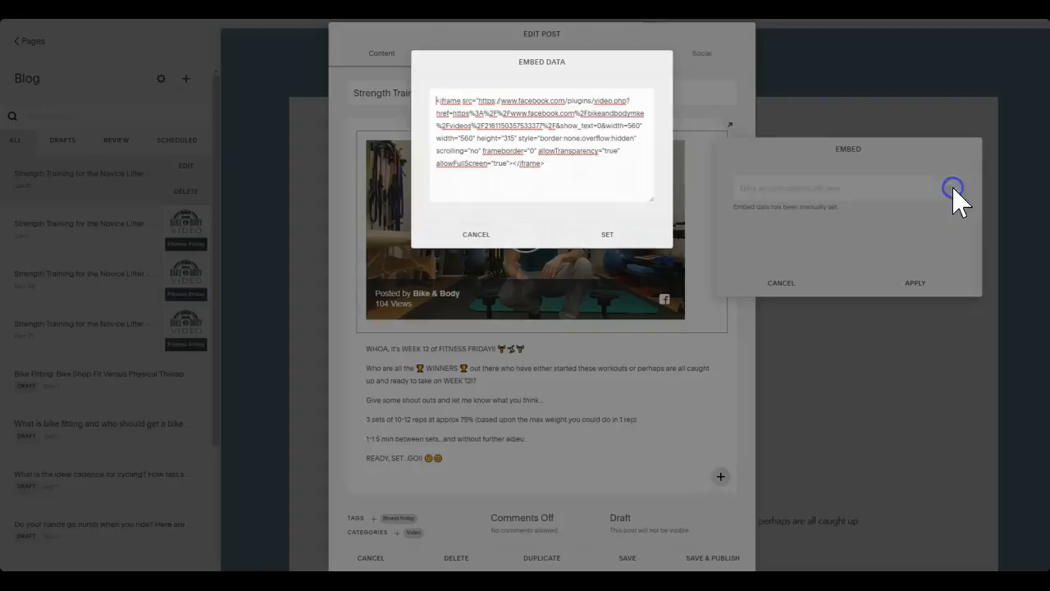
pyautogui.moveTo(605, 172); pyautogui.dragTo(443, 99)
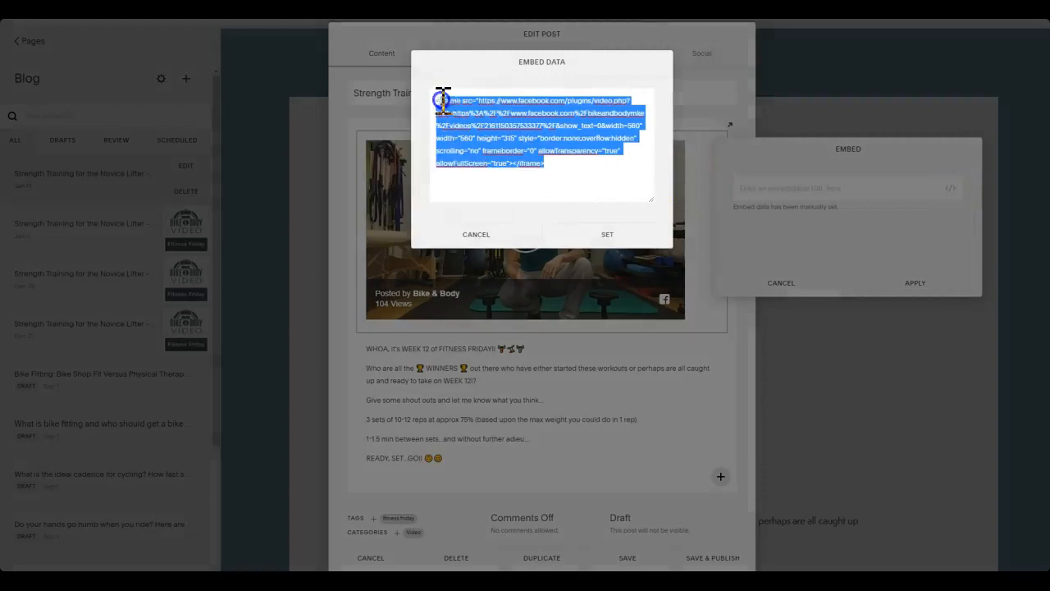
pyautogui.click(563, 170)
pyautogui.moveTo(561, 170); pyautogui.dragTo(453, 117)
pyautogui.moveTo(567, 164); pyautogui.dragTo(428, 100)
pyautogui.press('BackSpace')
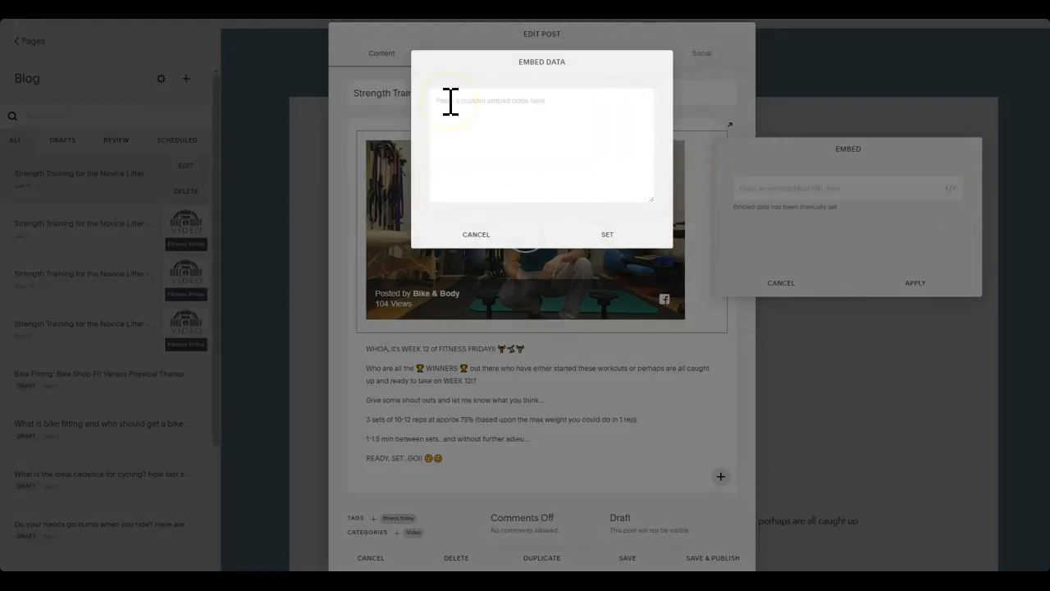
pyautogui.hotkey('ctrl', 'v')
pyautogui.click(613, 232)
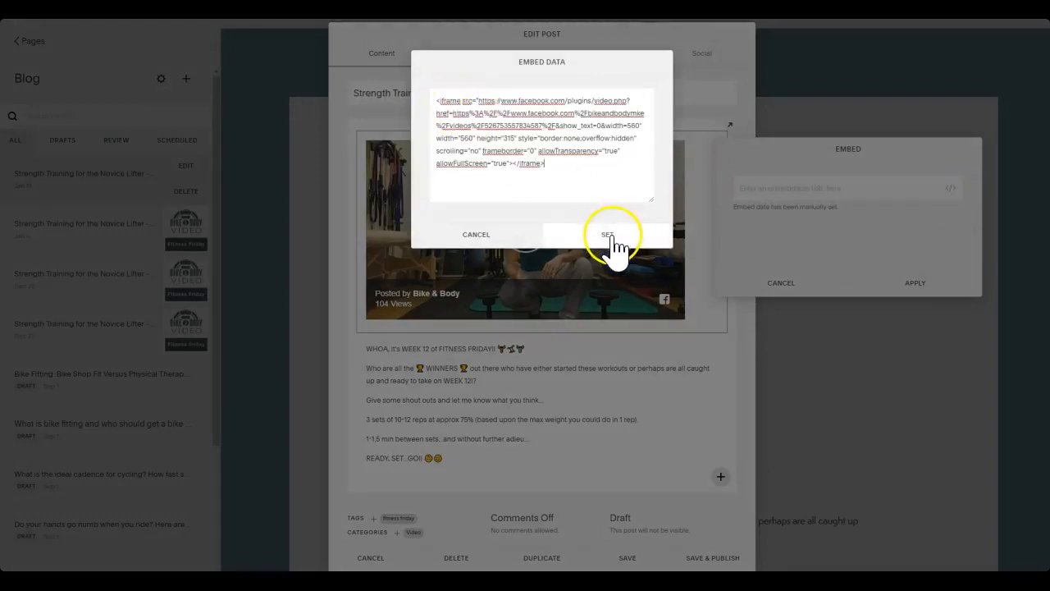
pyautogui.click(894, 285)
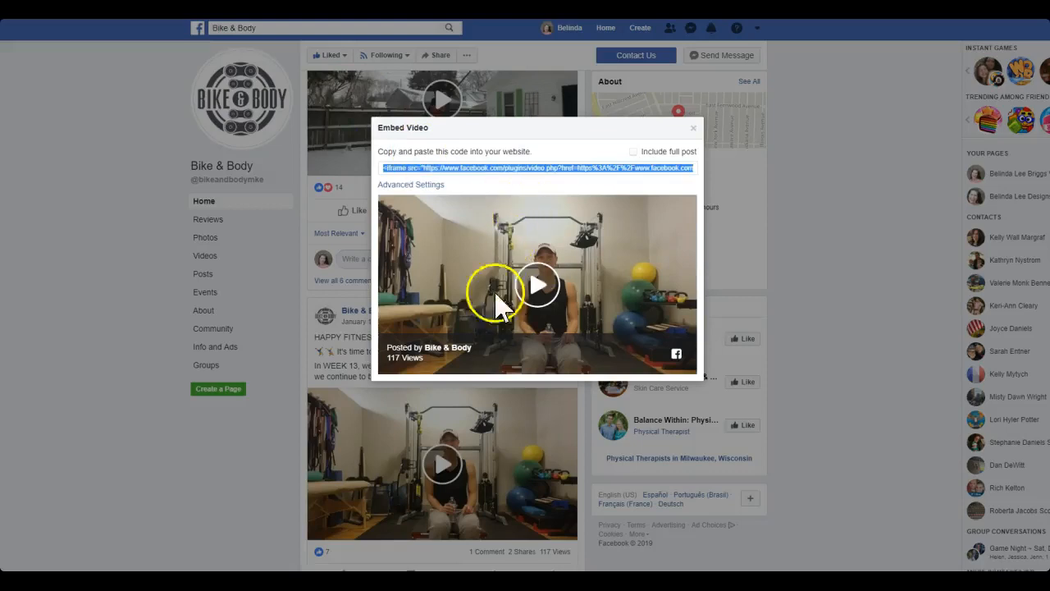
# Return to Facebook, close the embed dialog, and copy the full text of the January 18 WEEK 13 Fitness Friday post
pyautogui.click(691, 129)
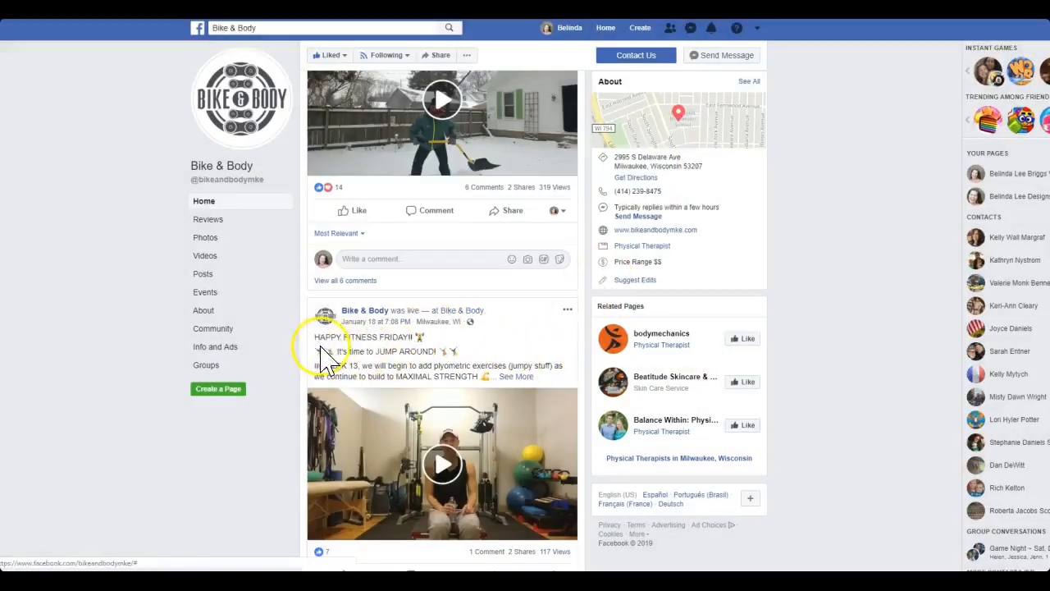
pyautogui.click(516, 378)
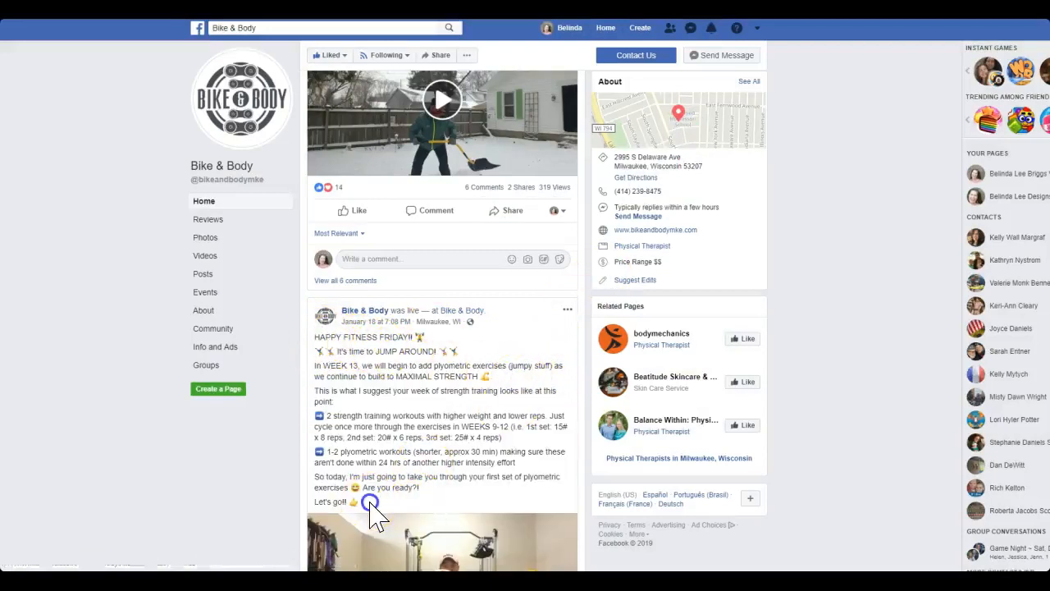
pyautogui.moveTo(369, 503); pyautogui.dragTo(334, 334)
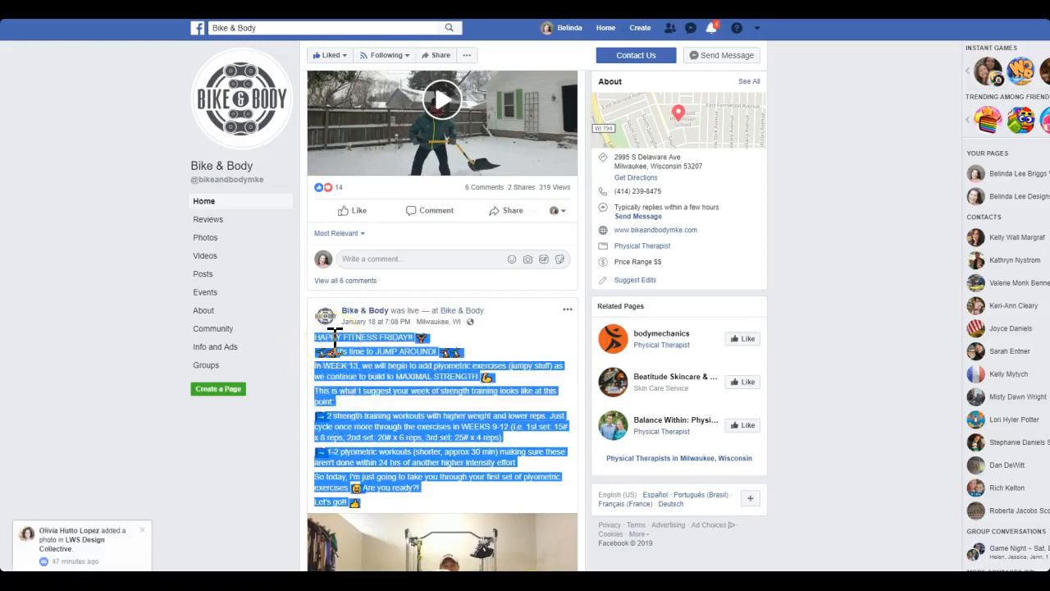
pyautogui.rightClick(340, 337)
pyautogui.click(349, 350)
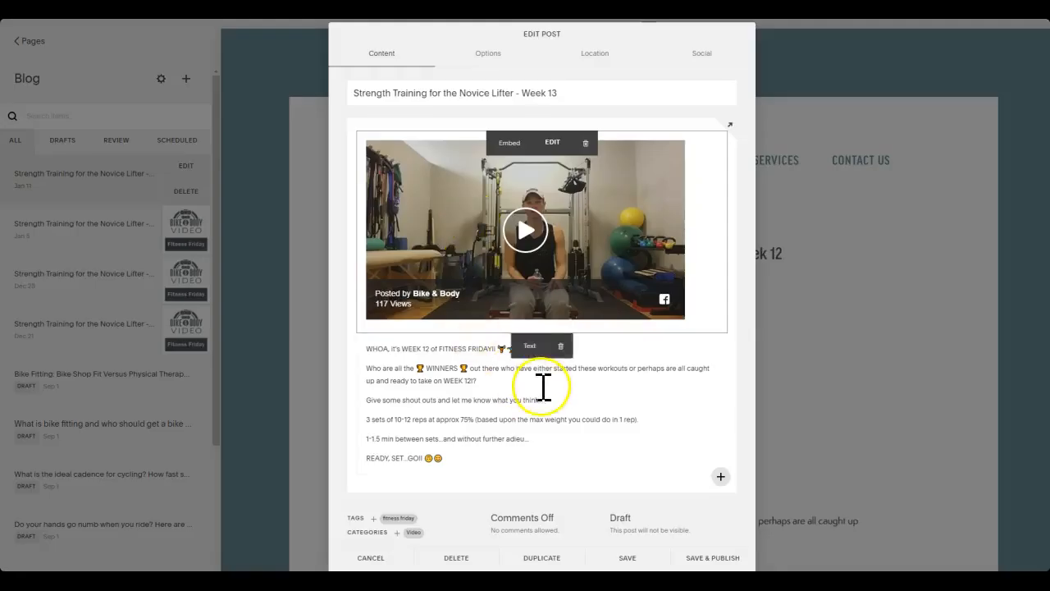
# Replace the Week 12 text below the video with the copied Facebook post text and remove the trailing blank line
pyautogui.click(542, 386)
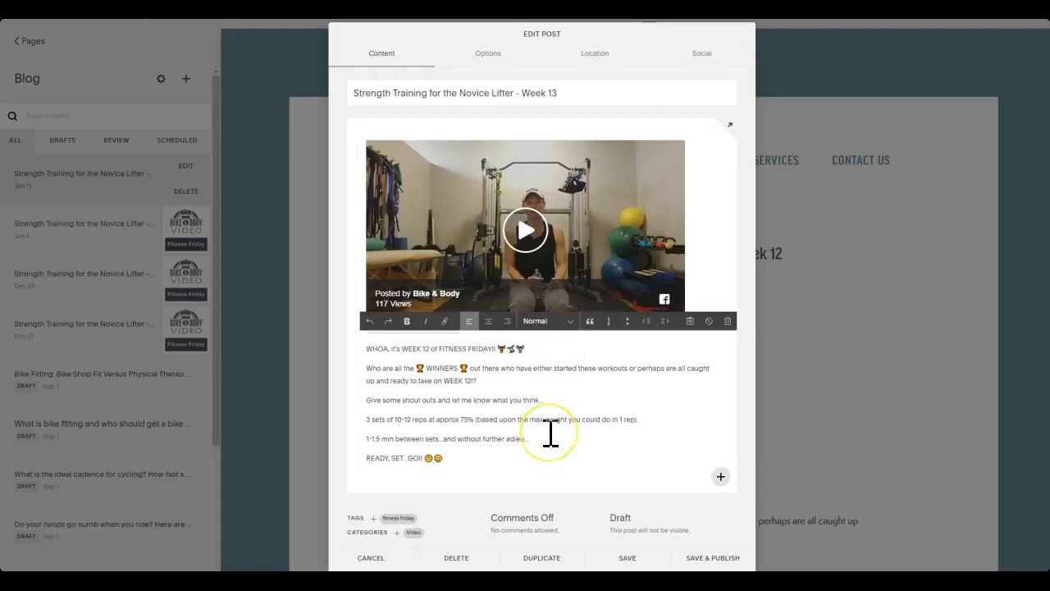
pyautogui.moveTo(512, 465); pyautogui.dragTo(372, 351)
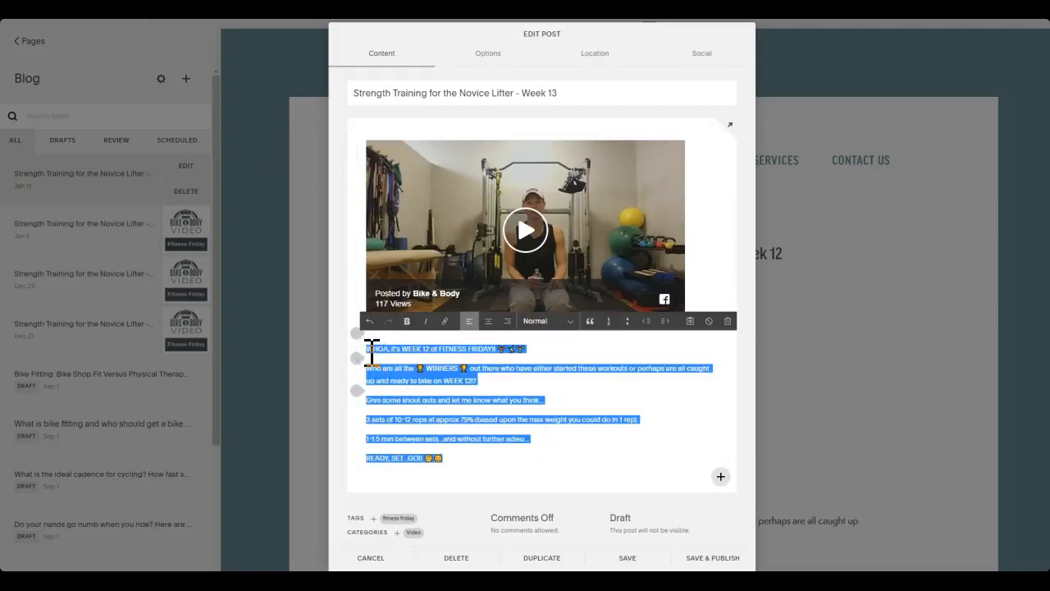
pyautogui.press('BackSpace')
pyautogui.click(445, 411)
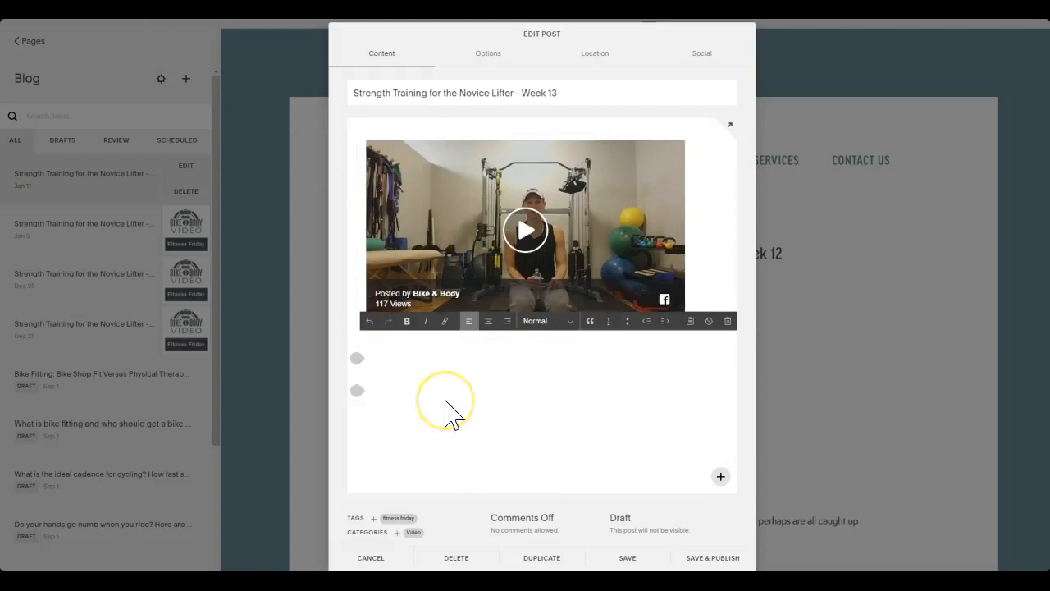
pyautogui.rightClick(440, 385)
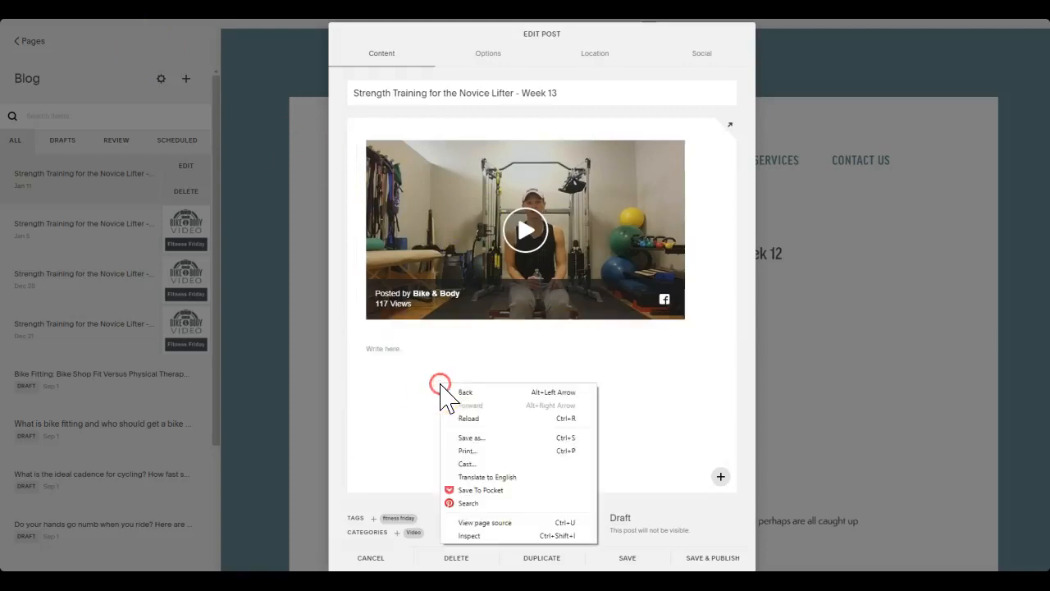
pyautogui.click(375, 382)
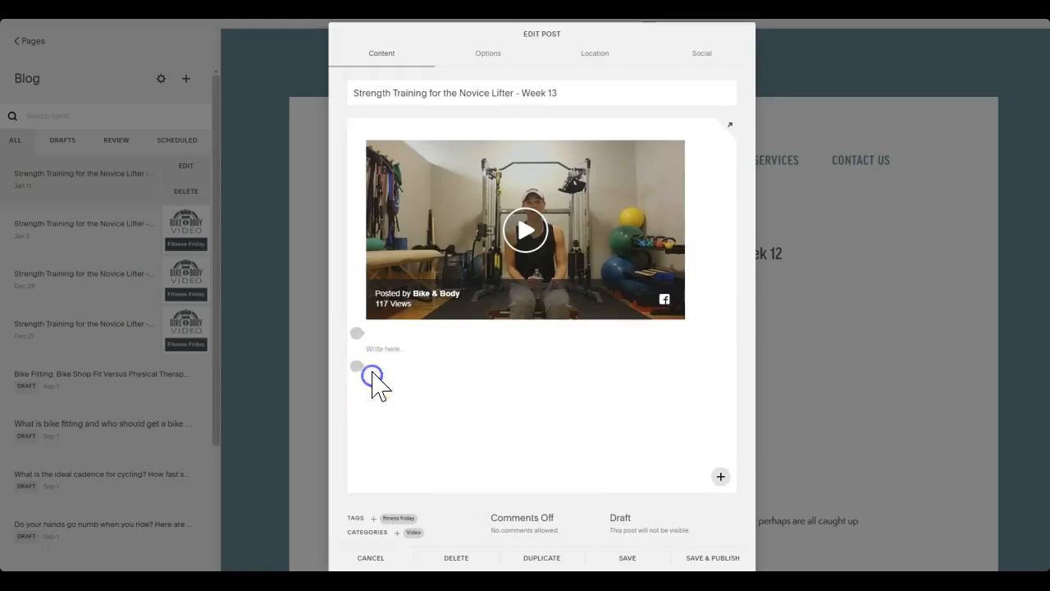
pyautogui.click(376, 351)
pyautogui.rightClick(378, 351)
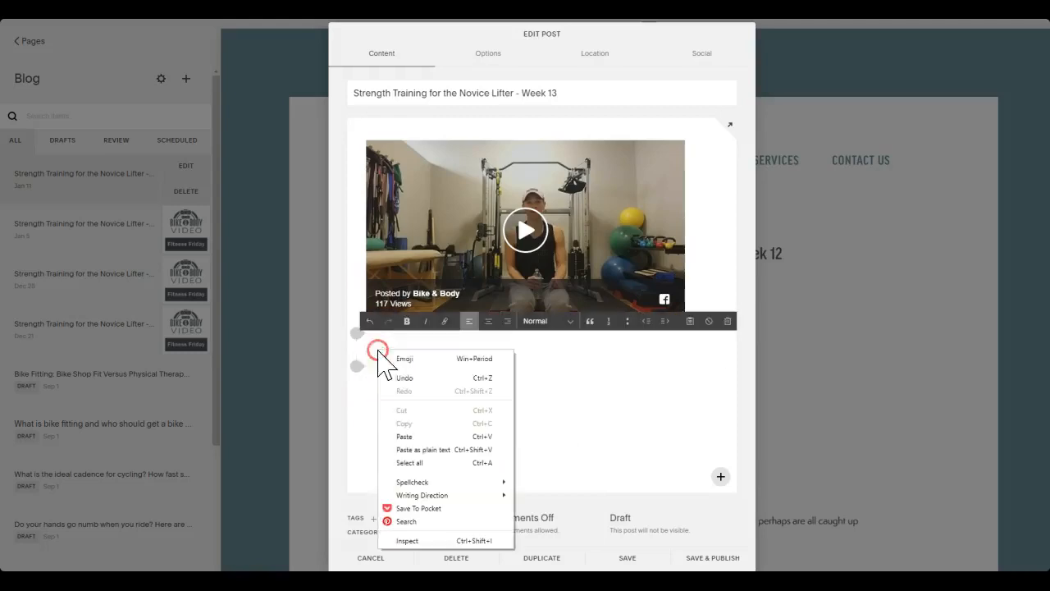
pyautogui.click(406, 436)
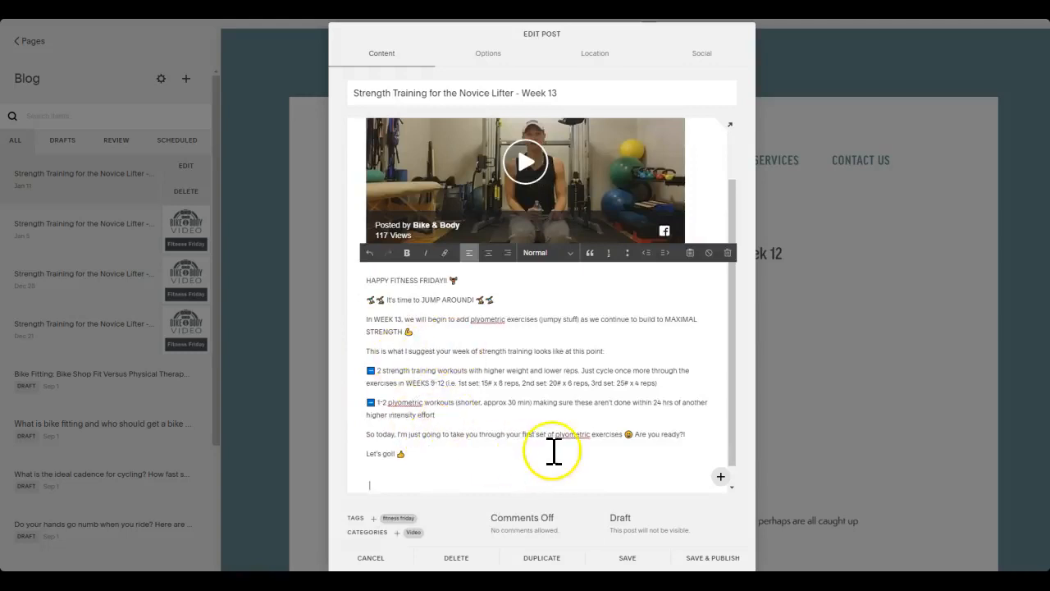
pyautogui.press('BackSpace')
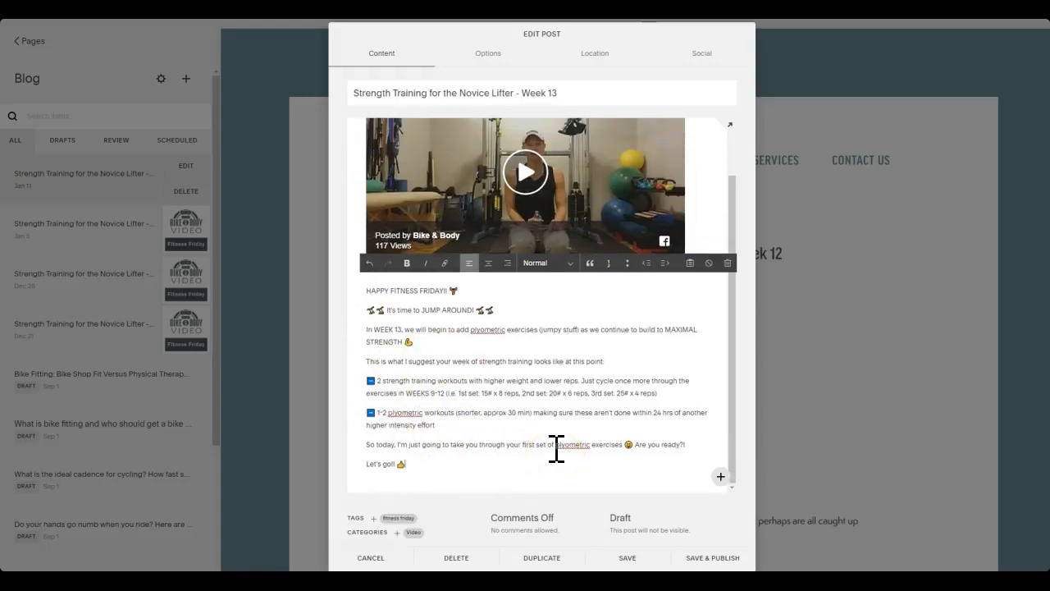
# Set the post's status to Published and its publish date to January 18, 2019
pyautogui.click(657, 518)
pyautogui.click(646, 402)
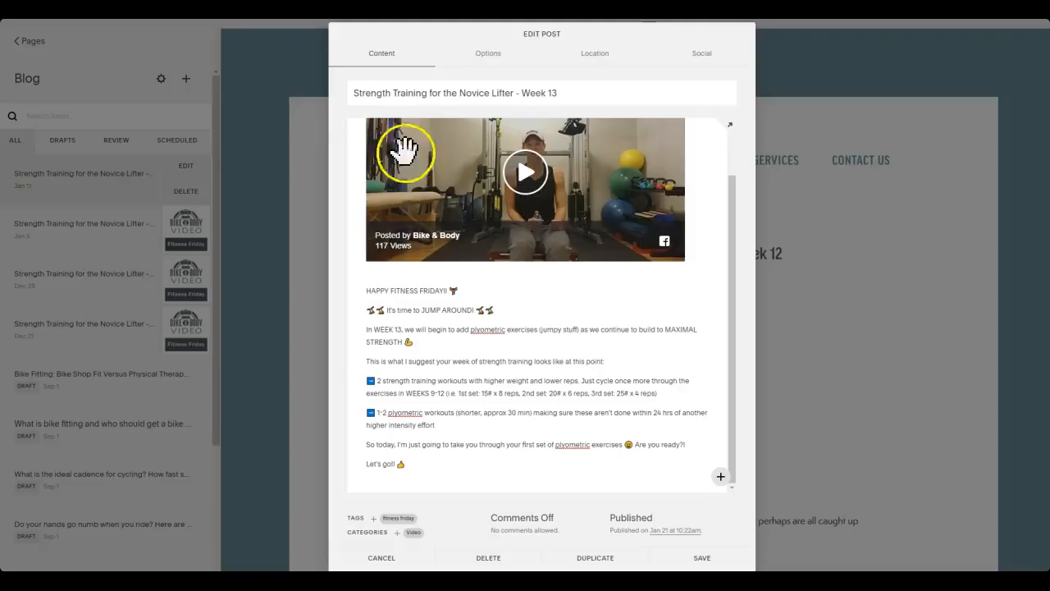
pyautogui.click(680, 527)
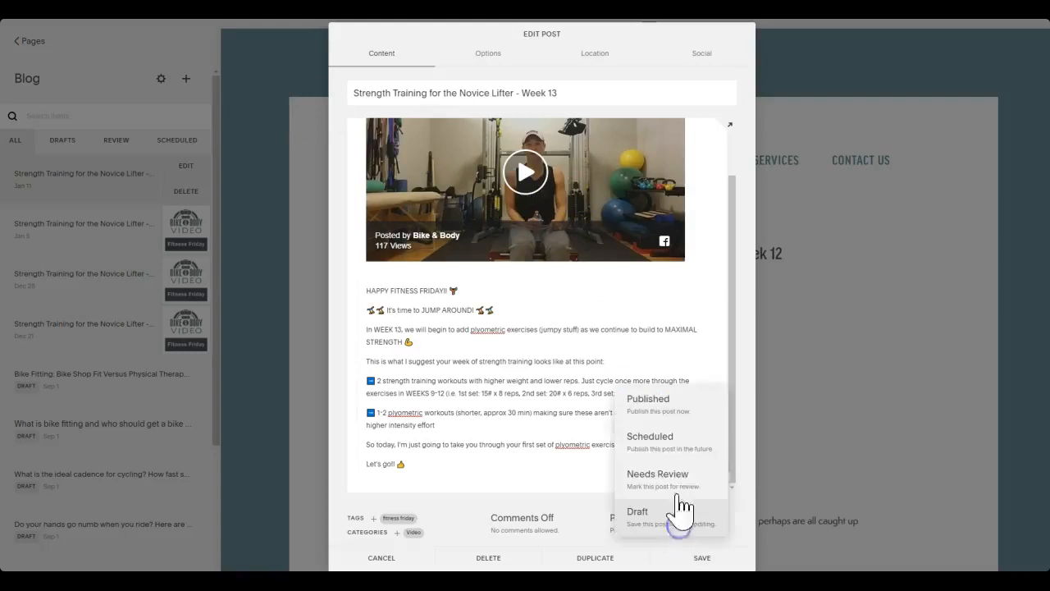
pyautogui.click(590, 518)
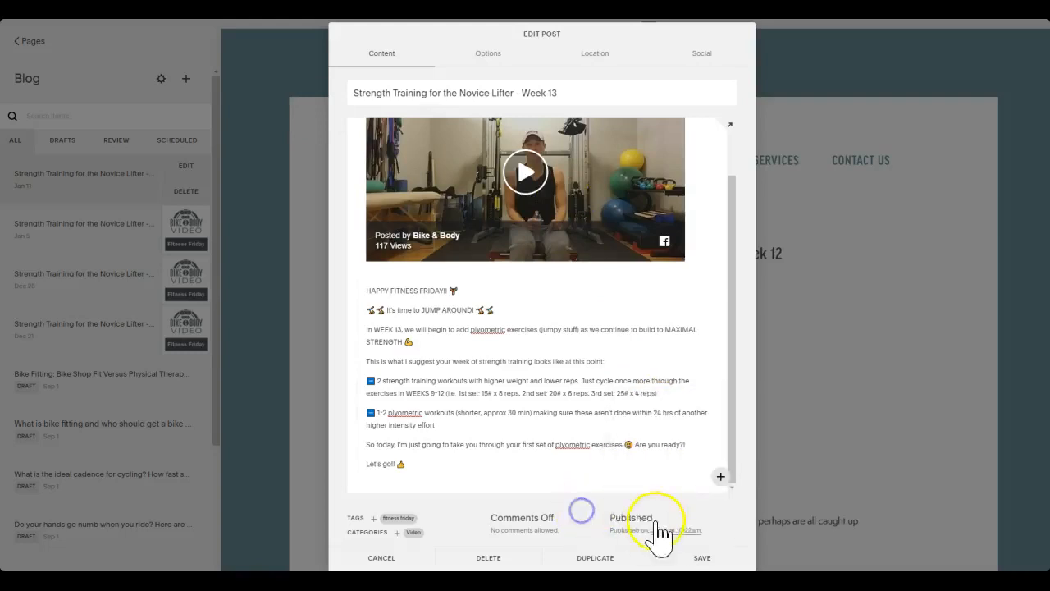
pyautogui.click(671, 531)
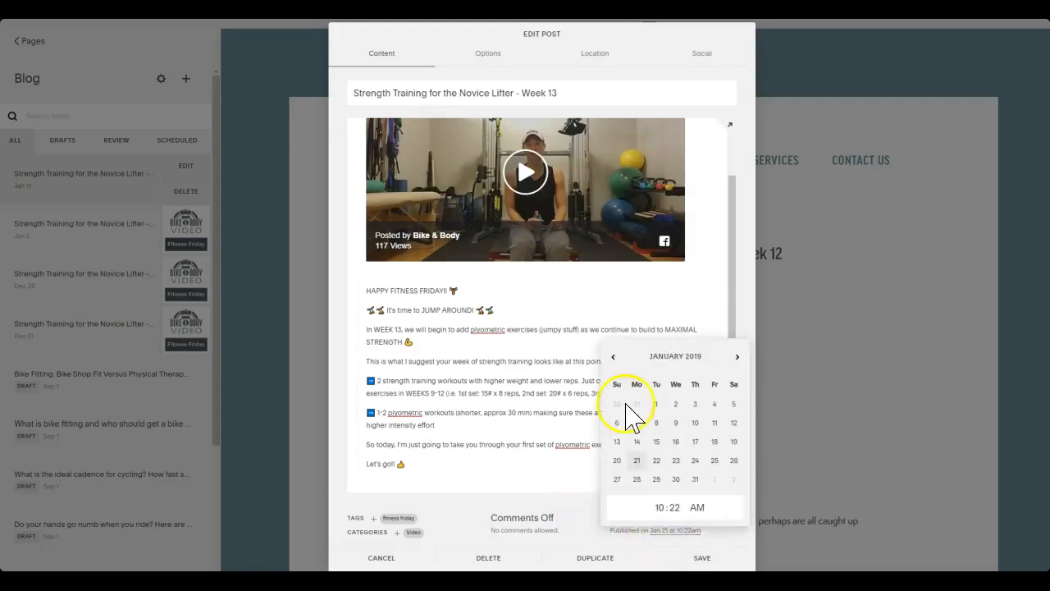
pyautogui.click(714, 441)
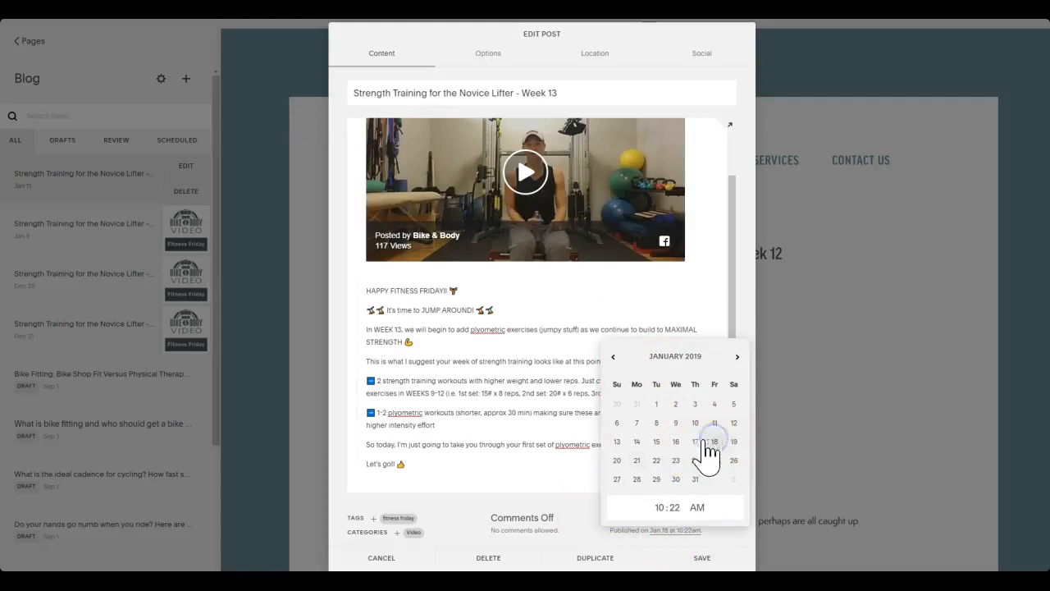
pyautogui.click(471, 521)
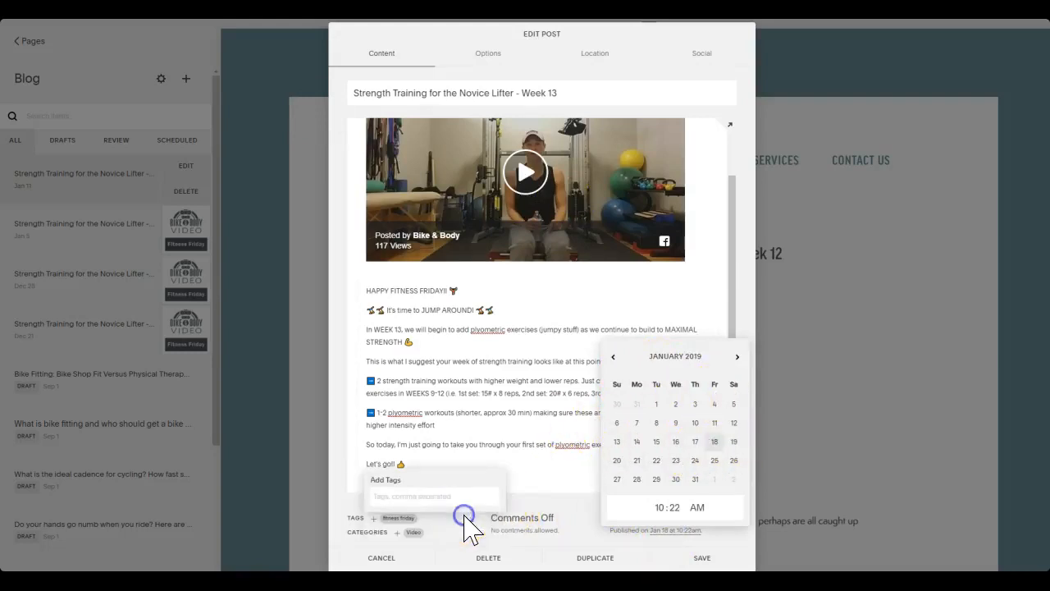
pyautogui.click(557, 502)
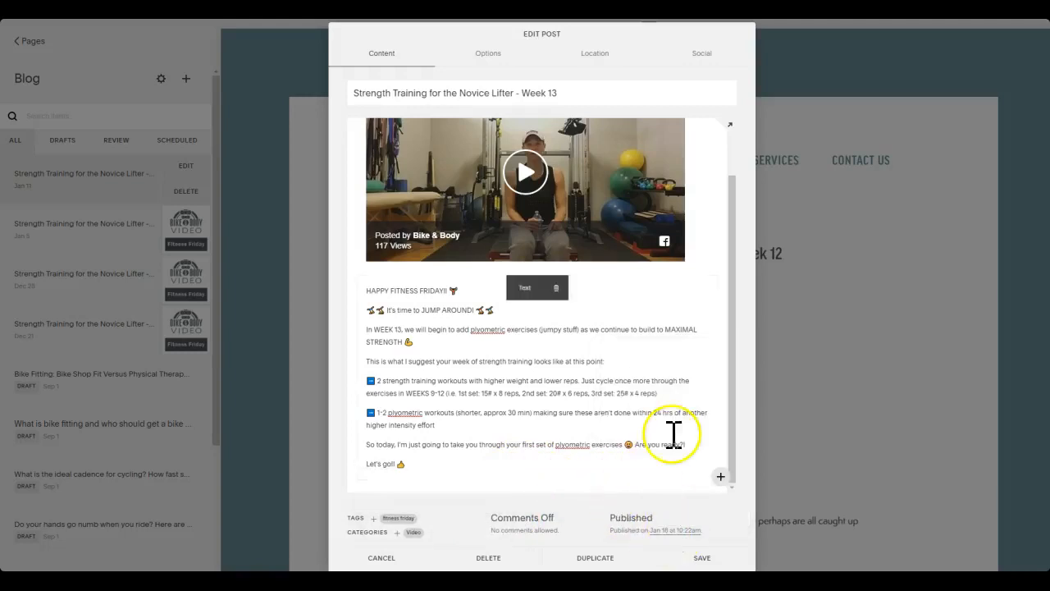
# Change the post URL to strength-training-for-the-novice-lifter-week-13 and replace the excerpt with the body paragraph beginning "In WEEK 13"
pyautogui.click(489, 51)
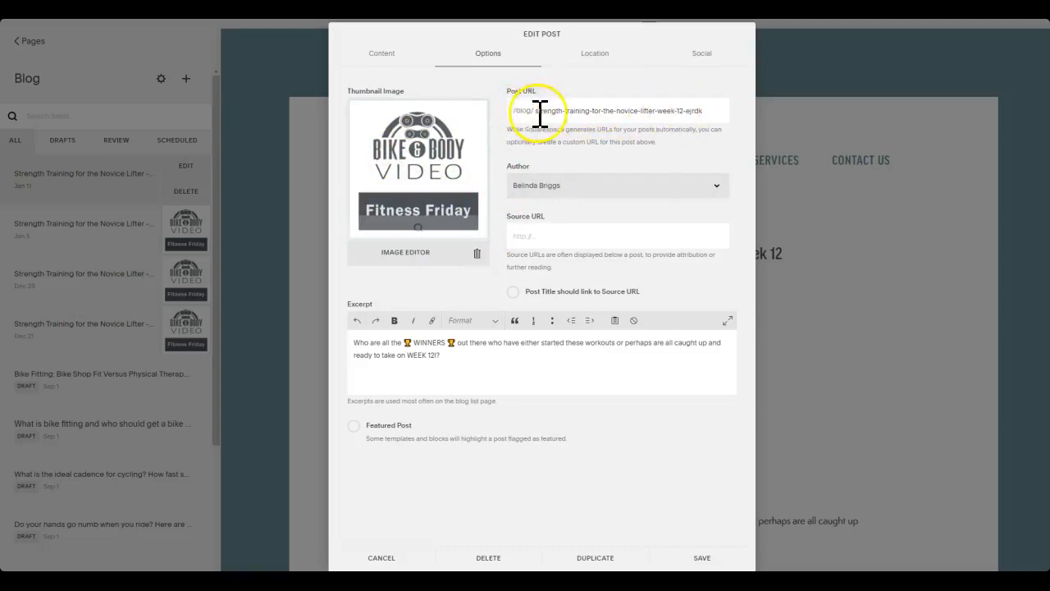
pyautogui.doubleClick(693, 118)
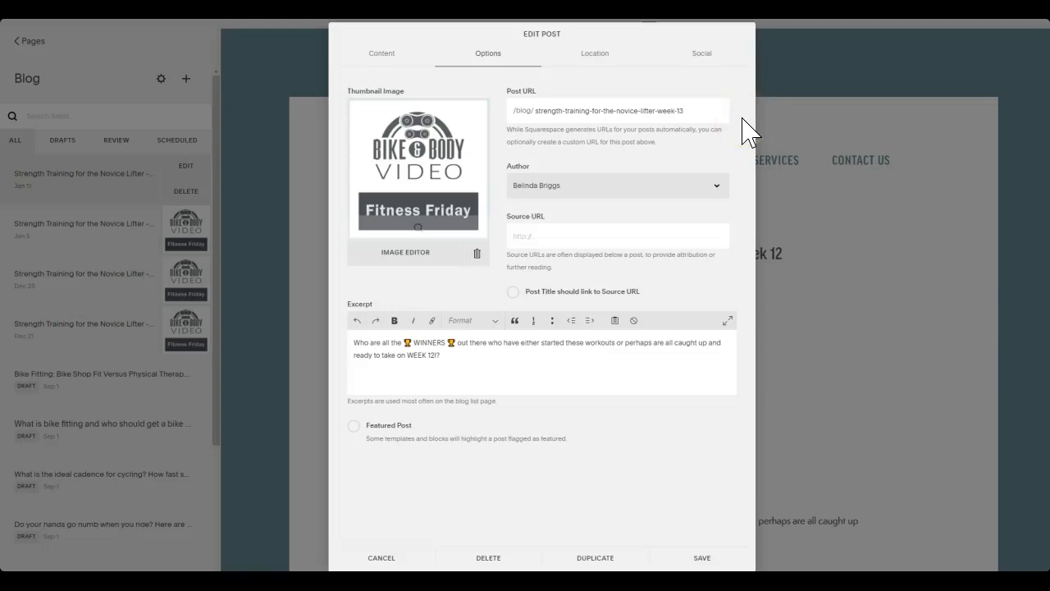
pyautogui.click(376, 51)
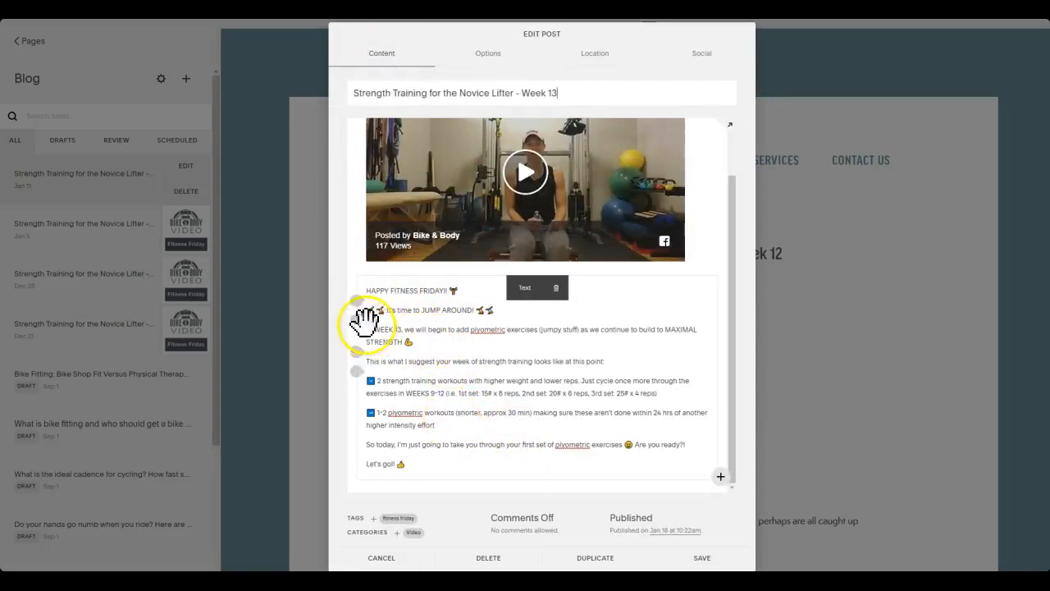
pyautogui.click(434, 342)
pyautogui.moveTo(433, 342); pyautogui.dragTo(367, 332)
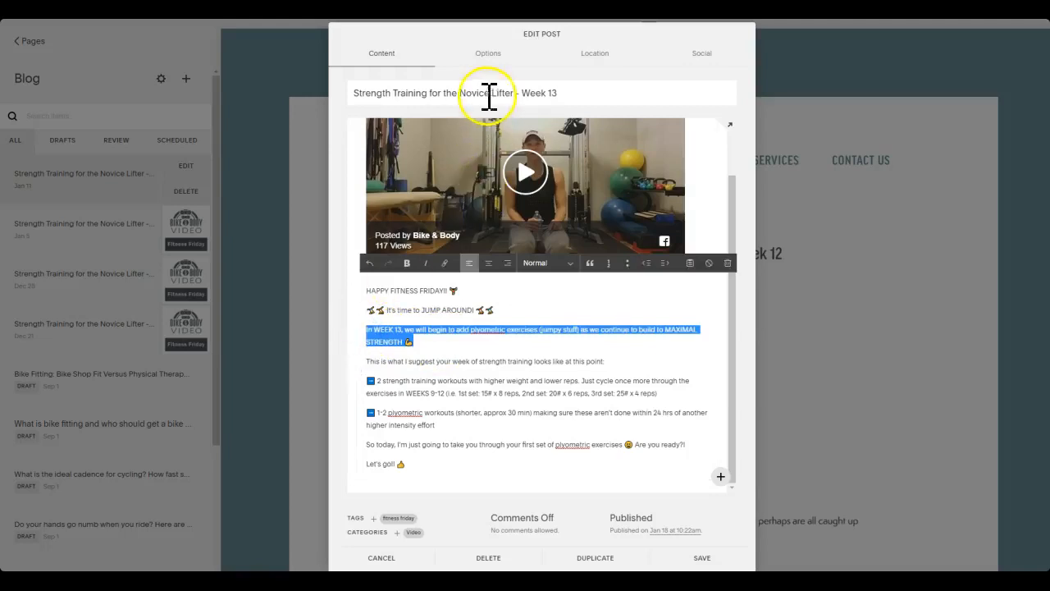
pyautogui.click(490, 52)
pyautogui.click(508, 349)
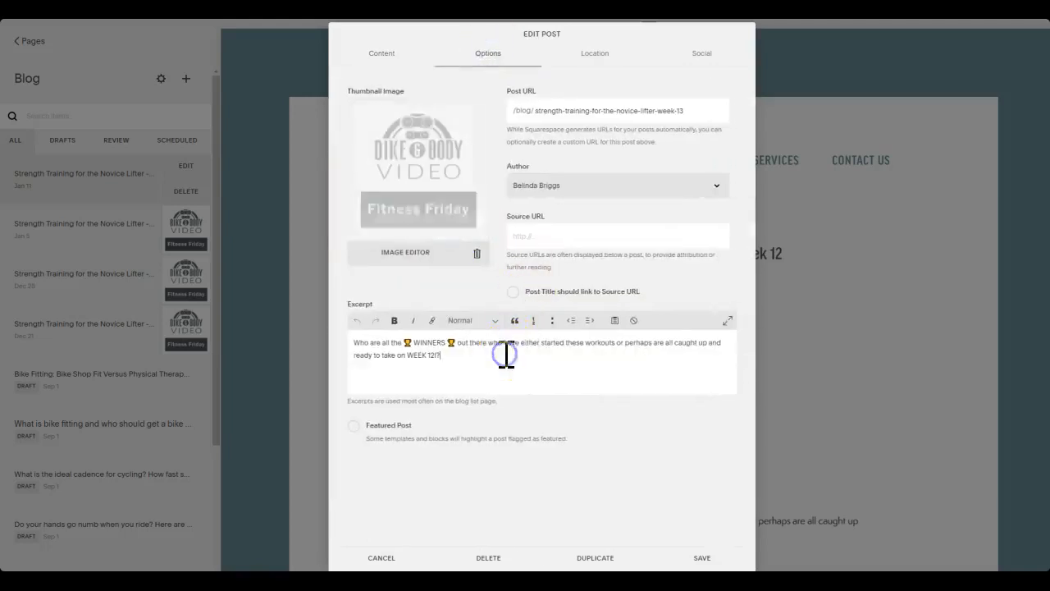
pyautogui.hotkey('ctrl', 'a')
pyautogui.write('In WEEK 13, we will begin to add plyometric exercises (jumpy stuff) as we continue to build to MAXIMAL STRENGTH 💪')
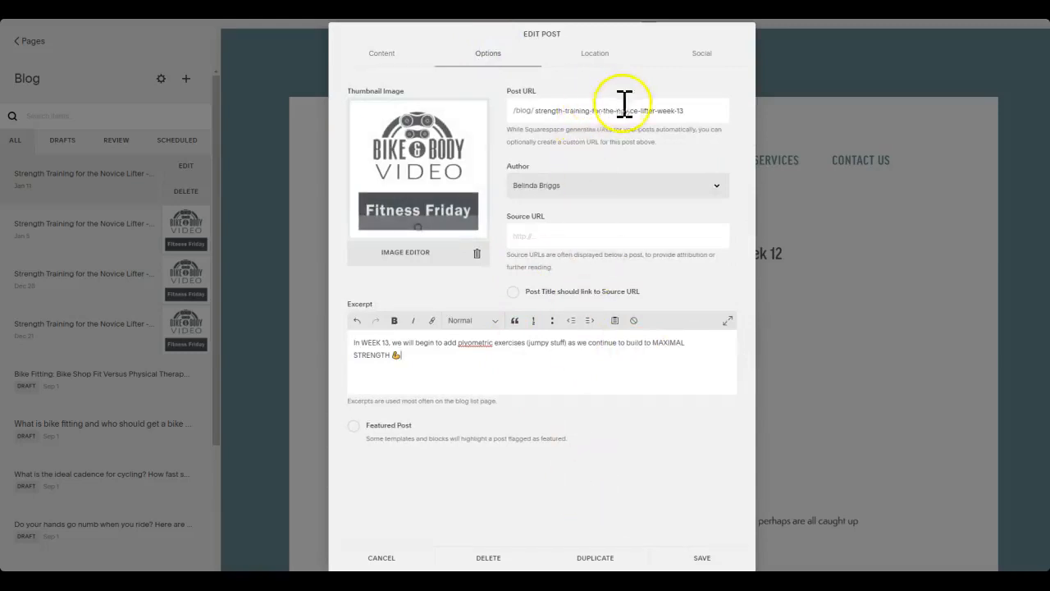
# Fill in the post location's city, state, zip and street address by copying them from the Bike & Body Facebook page
pyautogui.click(592, 53)
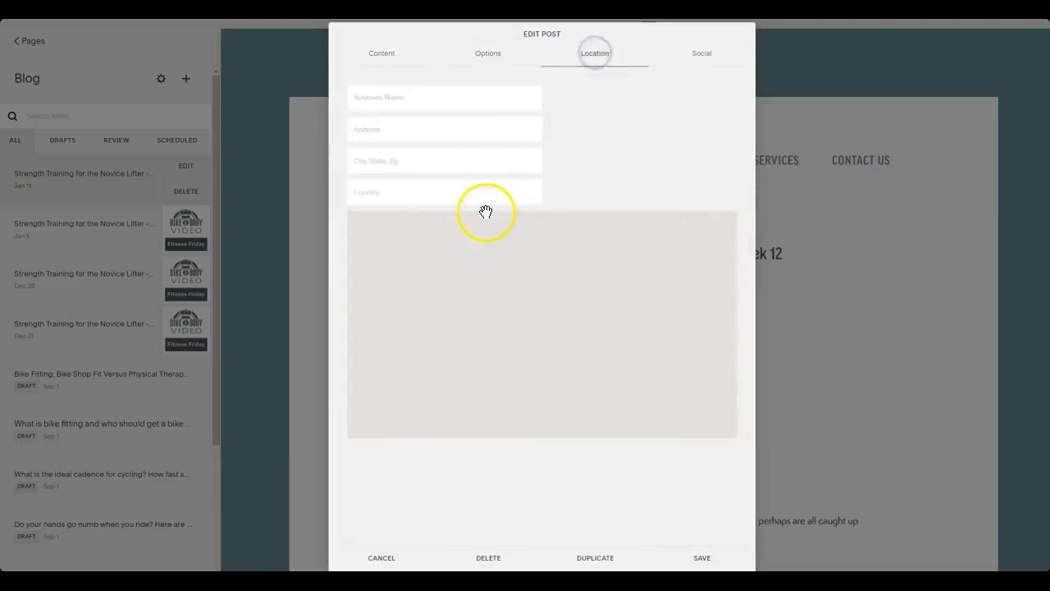
pyautogui.click(421, 160)
pyautogui.write('w')
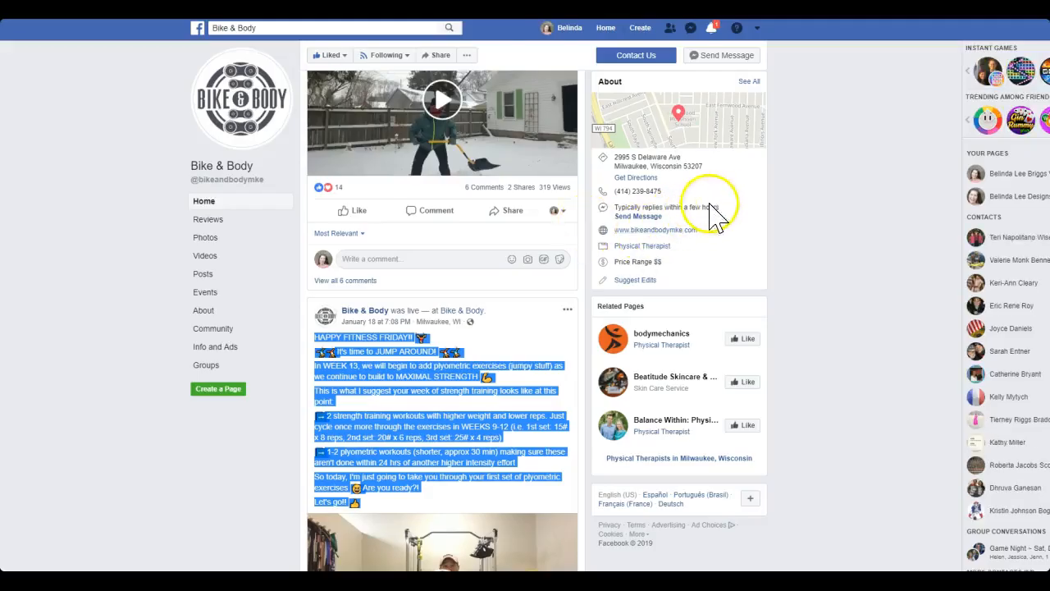
pyautogui.click(709, 167)
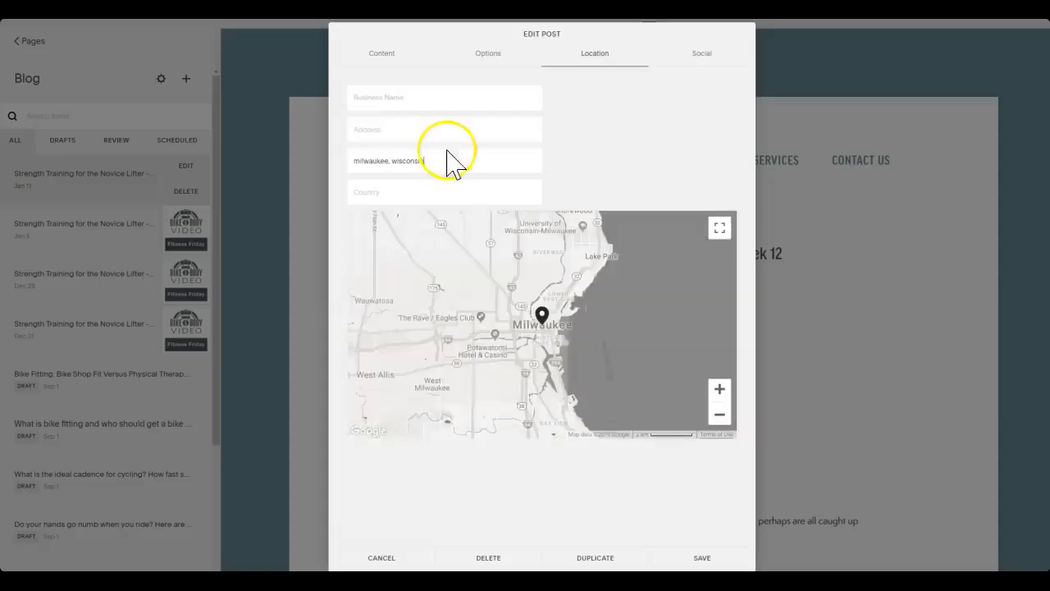
pyautogui.click(445, 153)
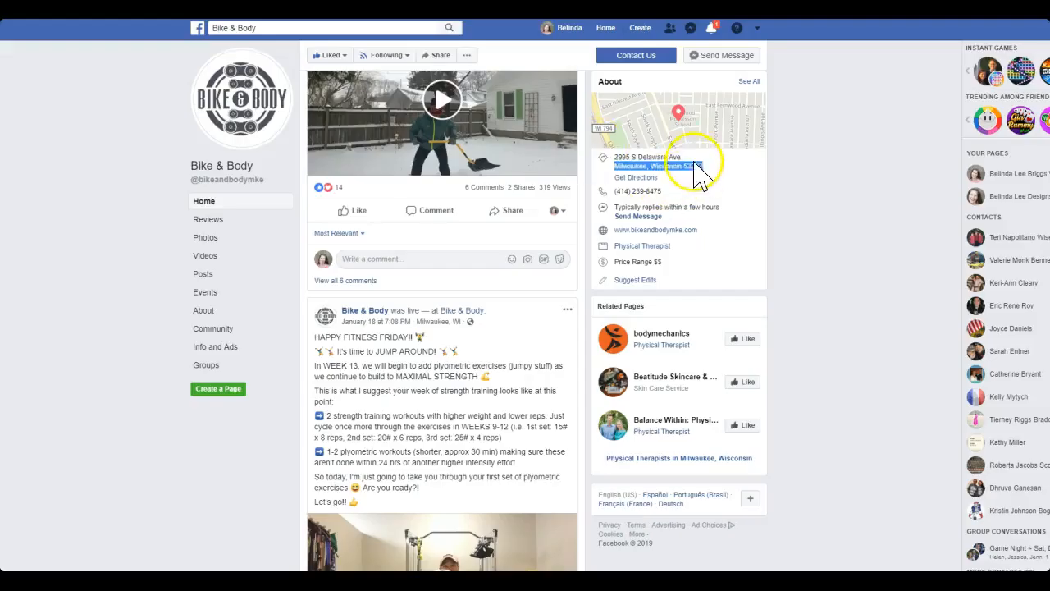
pyautogui.click(689, 157)
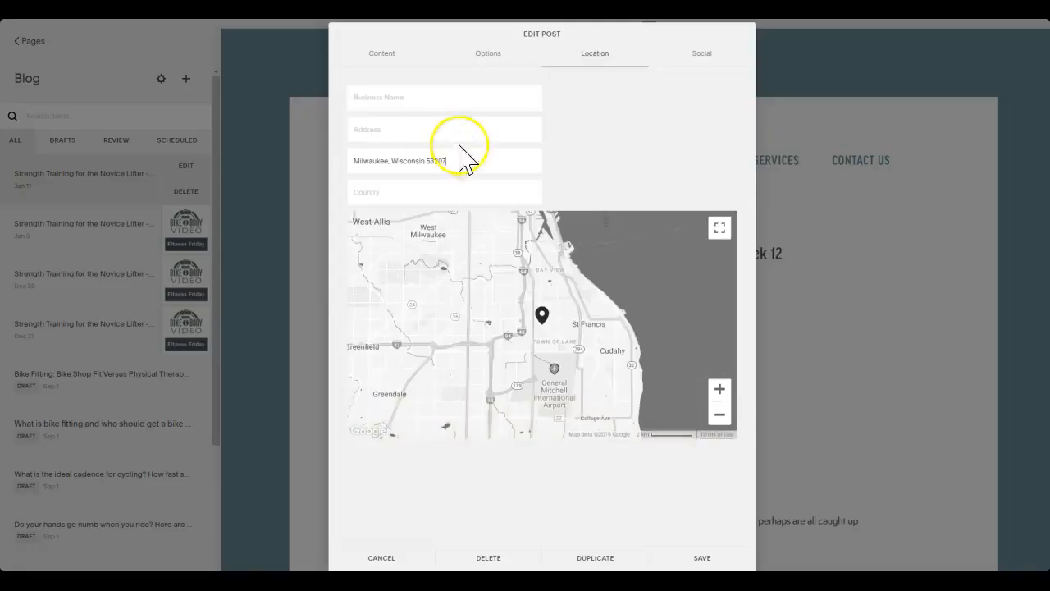
pyautogui.click(445, 124)
pyautogui.write('2995 S Delaware Ave')
pyautogui.click(446, 127)
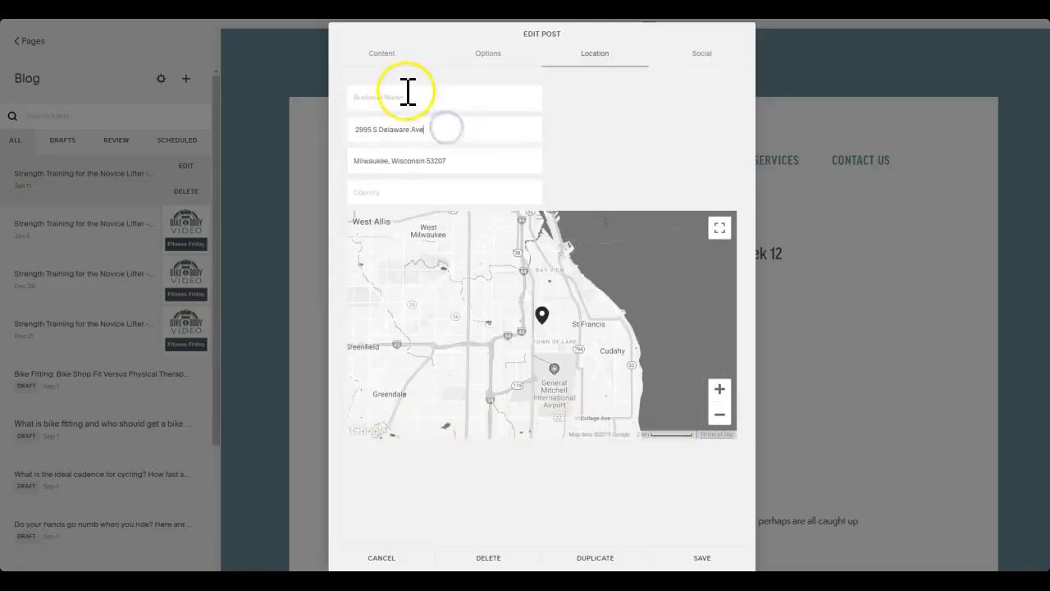
# Enter "Bike & Body" as the location's business name, copying it from the Facebook page
pyautogui.click(408, 95)
pyautogui.write('Bike & Body')
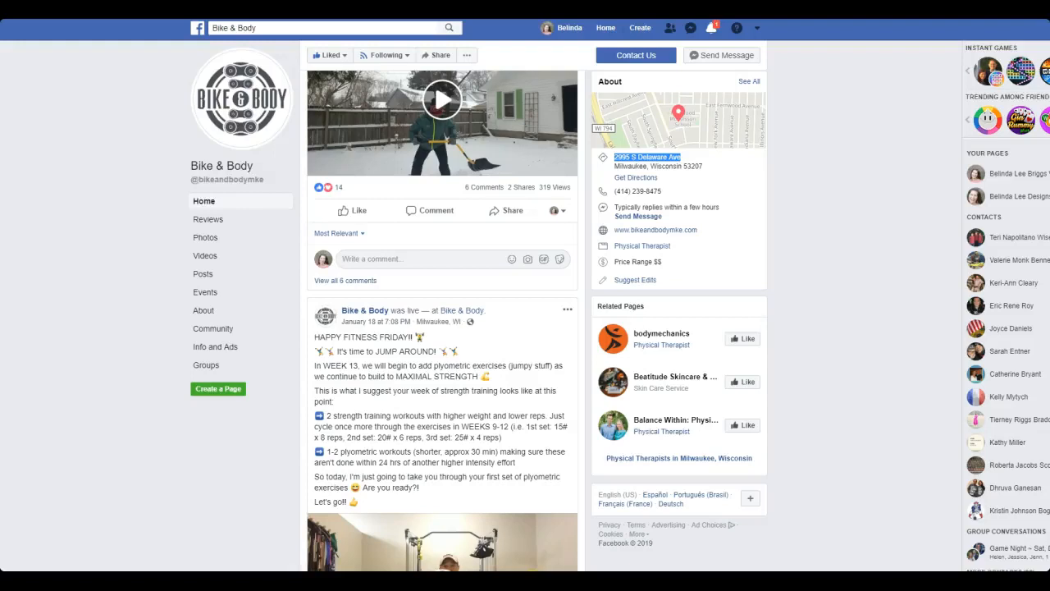
pyautogui.moveTo(256, 166); pyautogui.dragTo(197, 165)
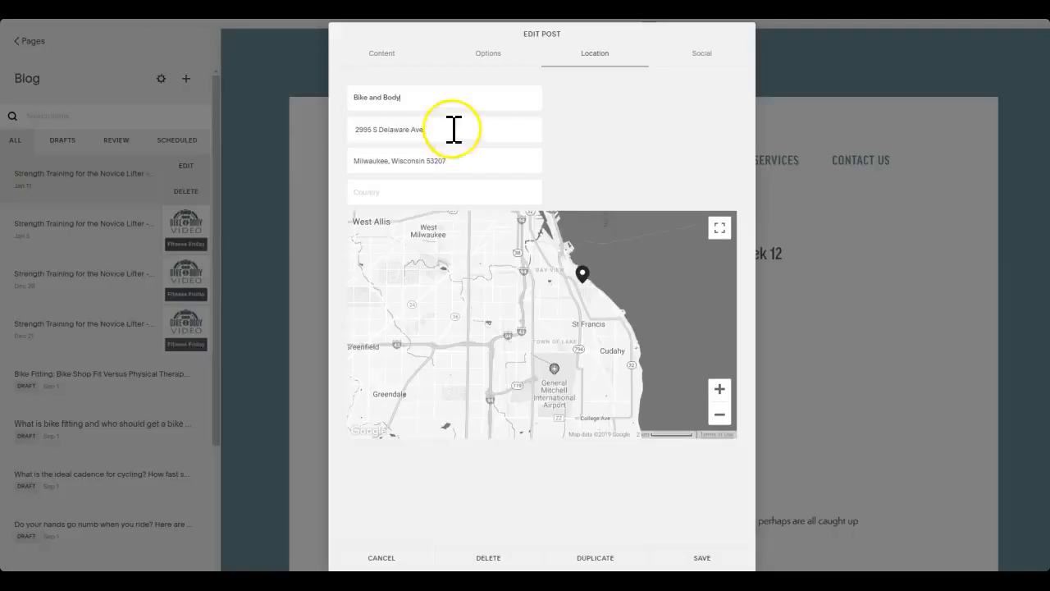
pyautogui.moveTo(434, 97); pyautogui.dragTo(323, 95)
pyautogui.click(271, 127)
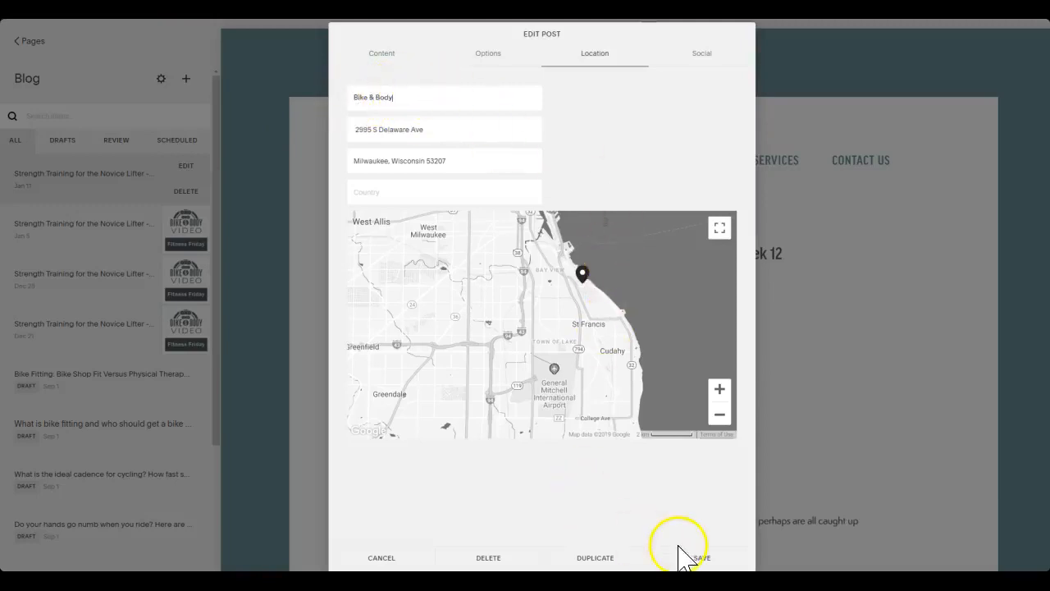
# Review the post's title, video, body text, tags, publish date, URL and excerpt
pyautogui.click(383, 54)
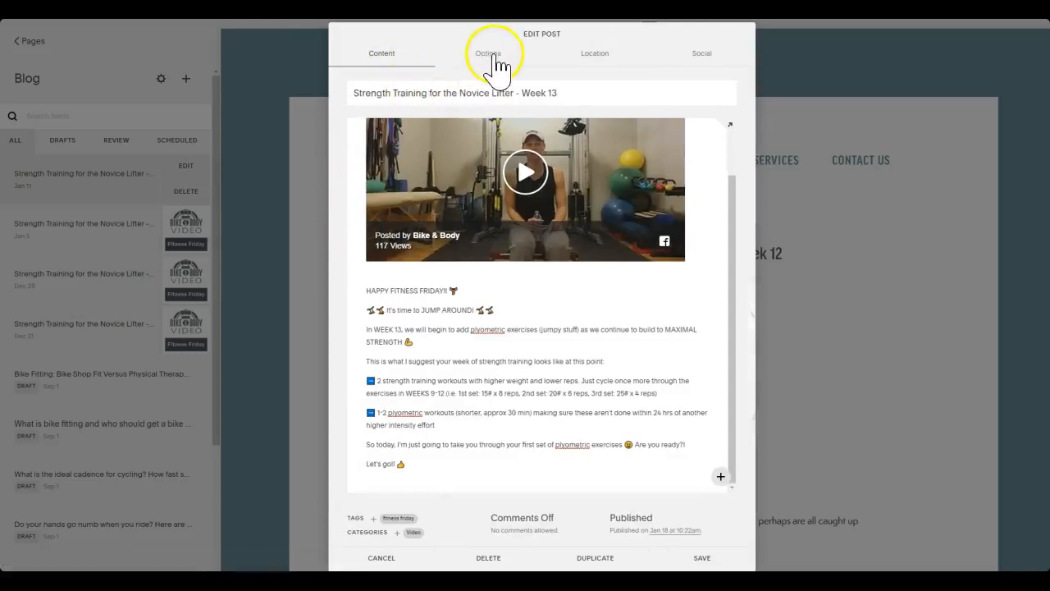
pyautogui.click(493, 55)
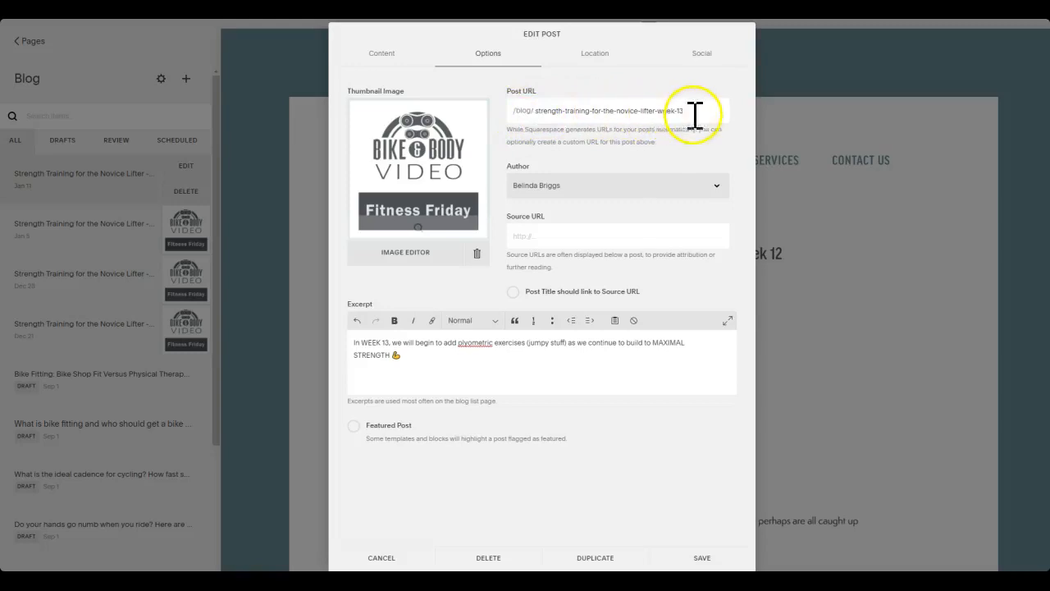
pyautogui.click(386, 54)
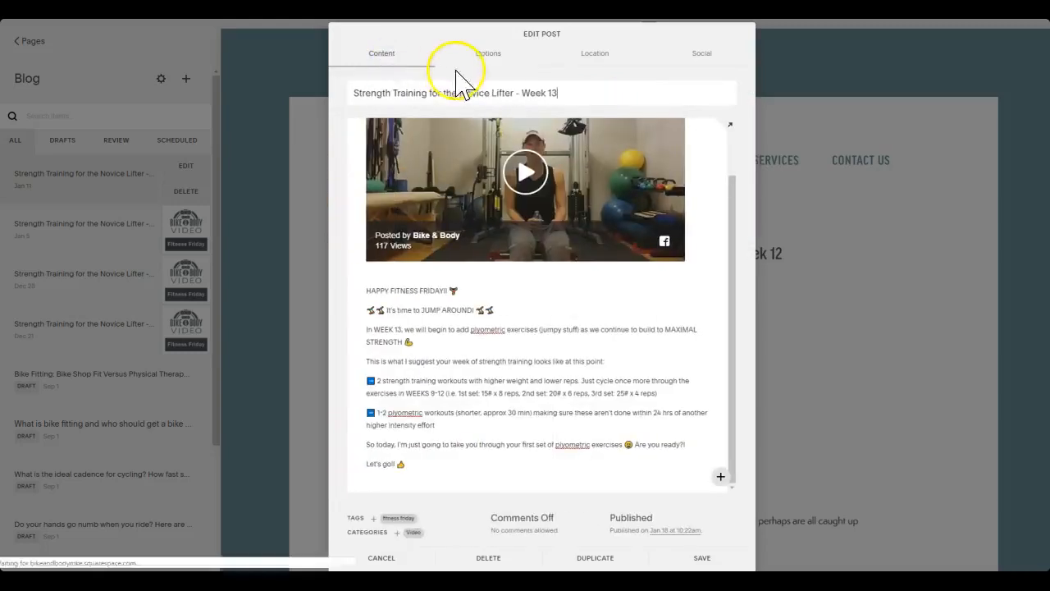
pyautogui.scroll(1, 689, 164)
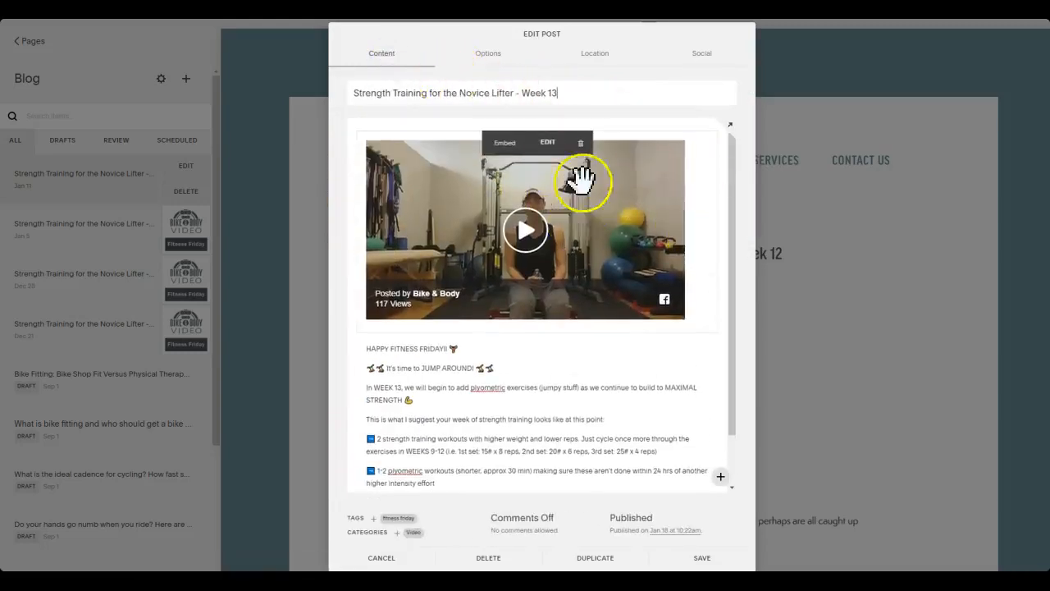
pyautogui.scroll(-1, 681, 242)
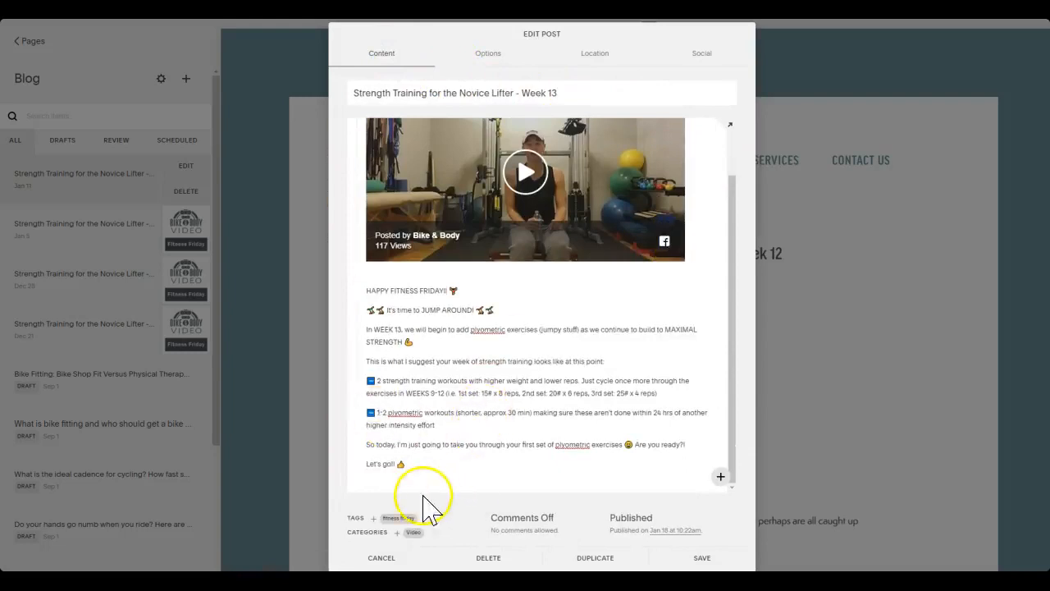
# Save the Week 13 post and open the public Blog page through the link in the site's footer
pyautogui.click(702, 558)
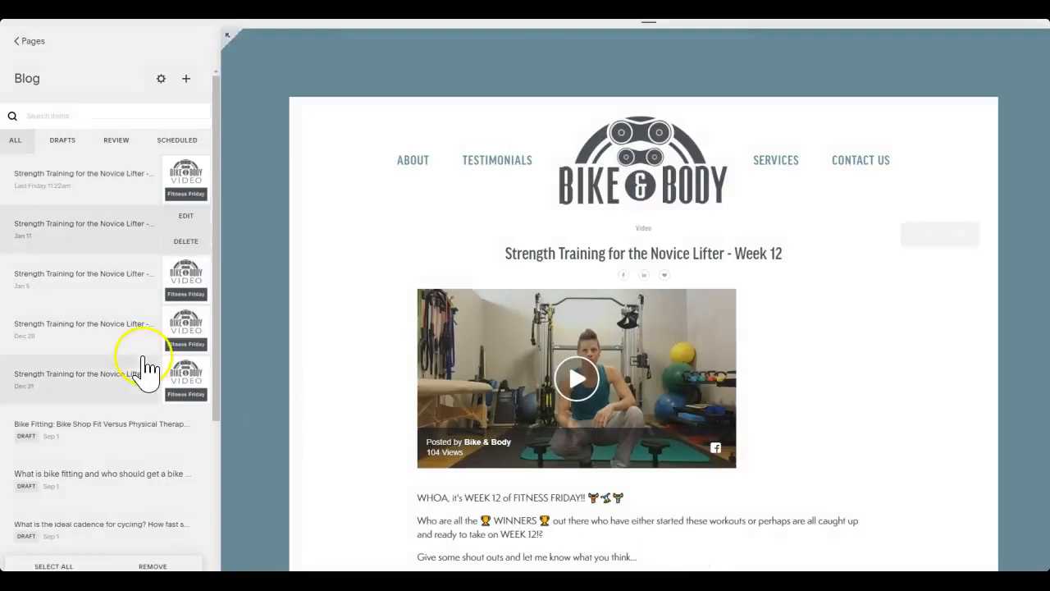
pyautogui.click(33, 41)
pyautogui.scroll(-5, 774, 281)
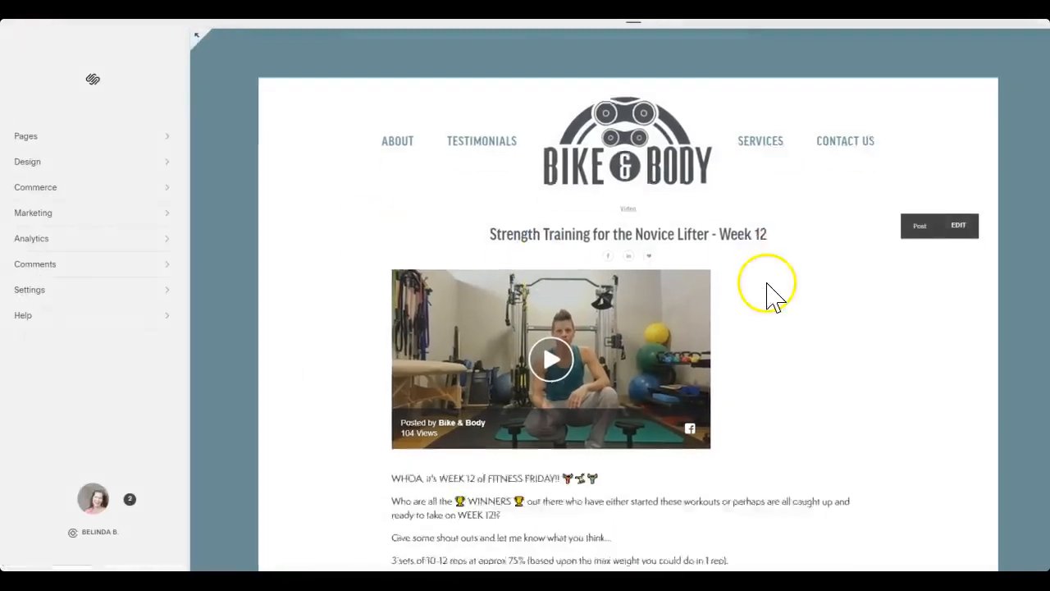
pyautogui.click(765, 436)
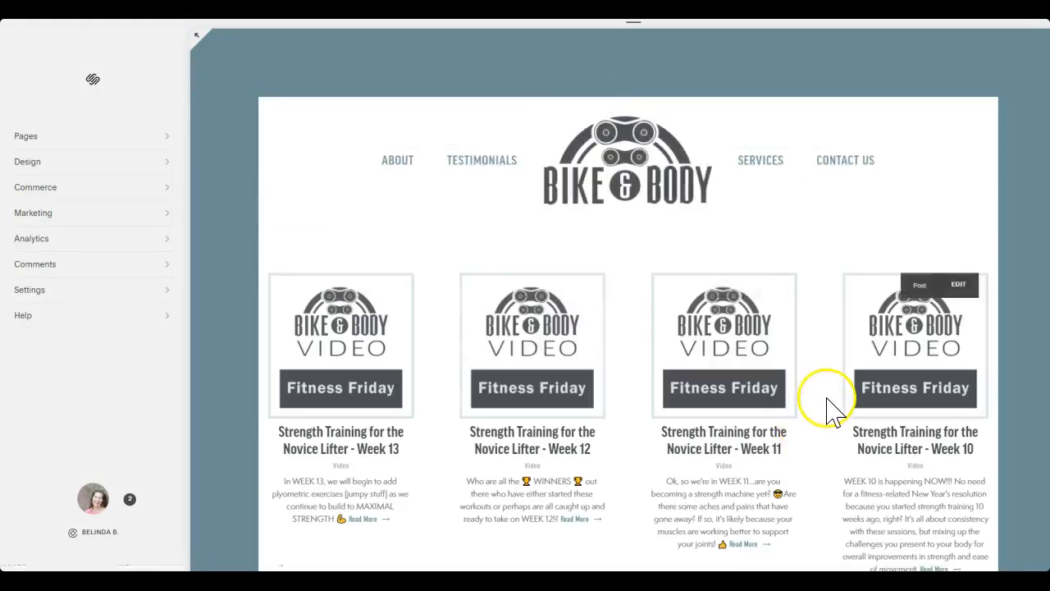
# Check the titles, thumbnails and excerpts of the Week 13 to Week 9 posts on the Blog page
pyautogui.scroll(-3, 717, 377)
pyautogui.scroll(-1, 717, 381)
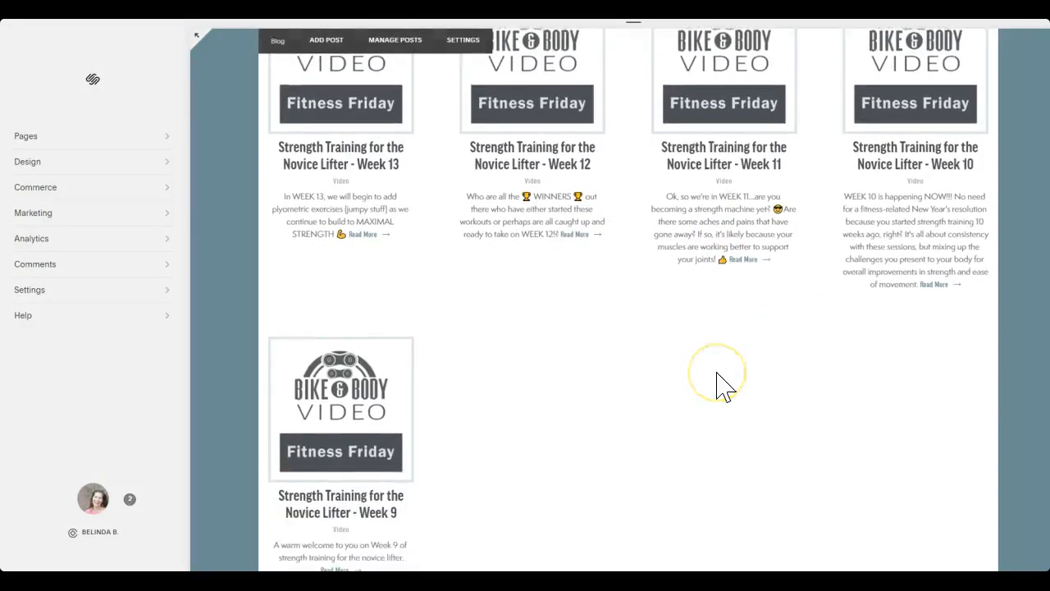
pyautogui.scroll(1, 720, 384)
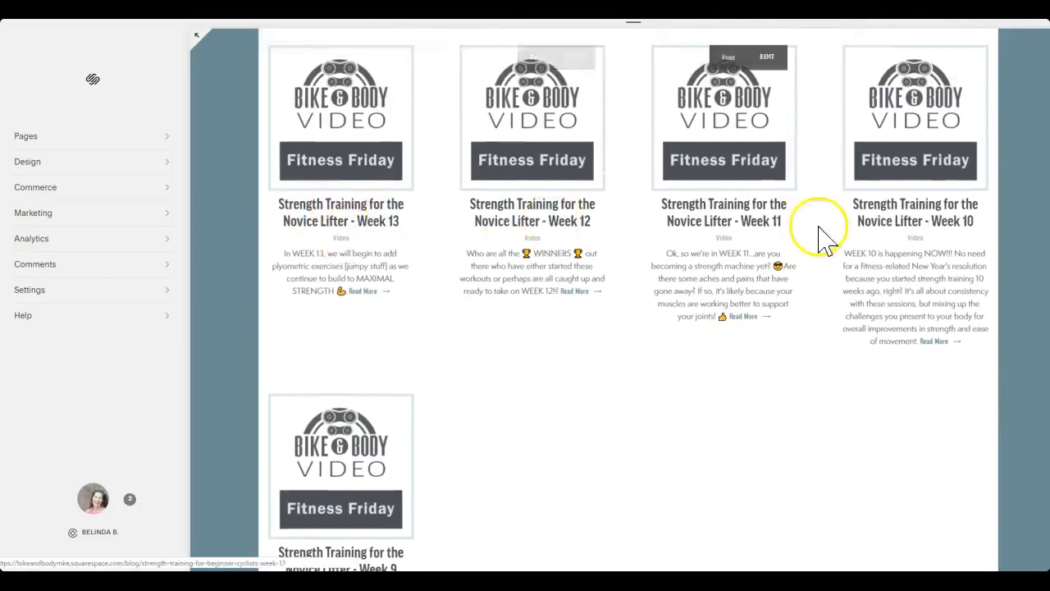
pyautogui.scroll(-3, 574, 297)
pyautogui.scroll(-2, 575, 297)
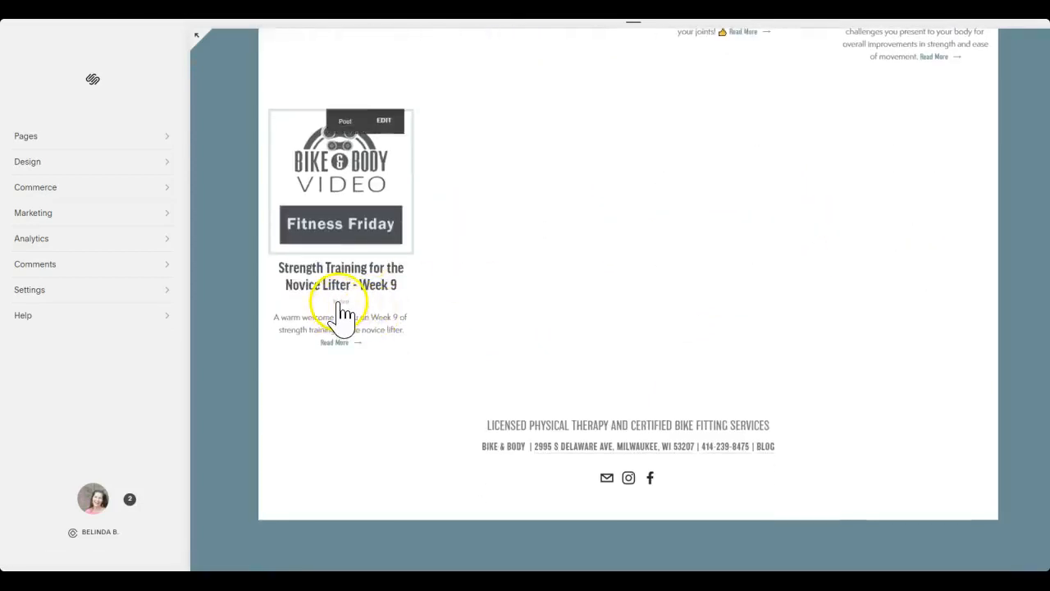
# Filter the blog by the Video category and look through the posts in it
pyautogui.click(340, 302)
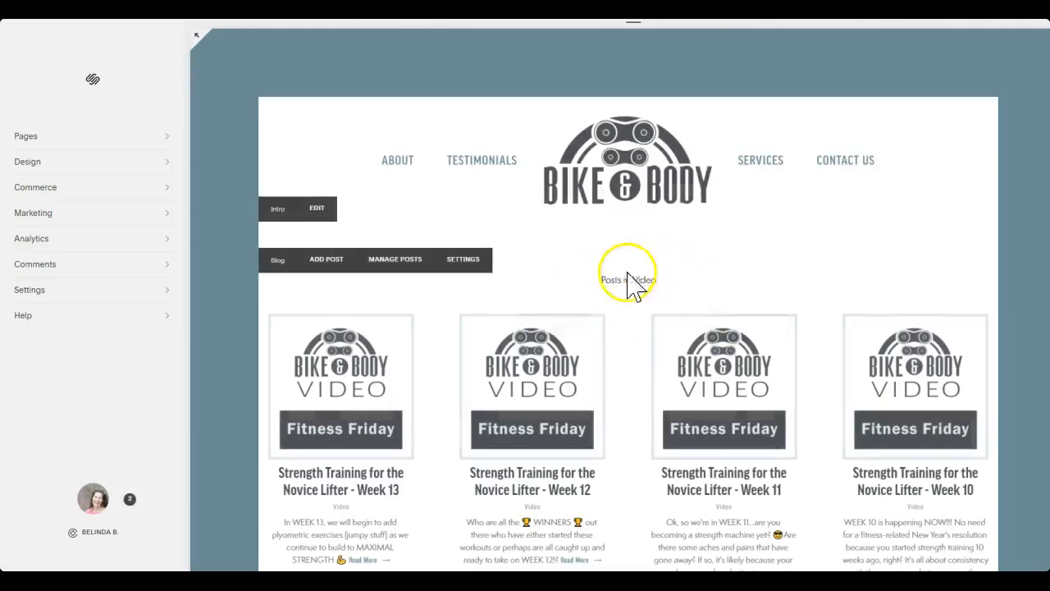
pyautogui.scroll(-1, 743, 418)
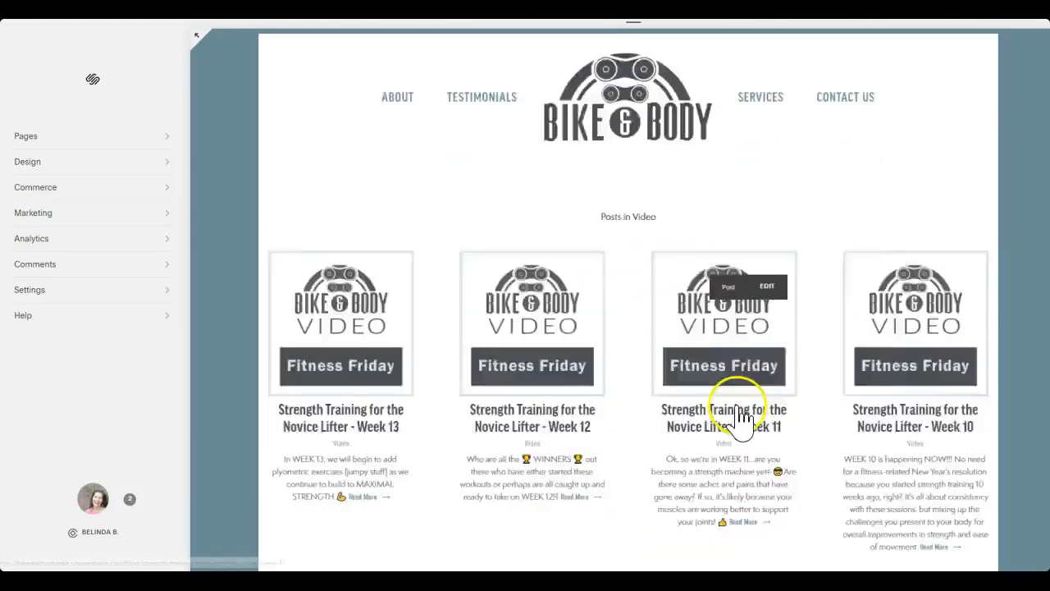
pyautogui.scroll(-3, 738, 423)
pyautogui.scroll(4, 714, 399)
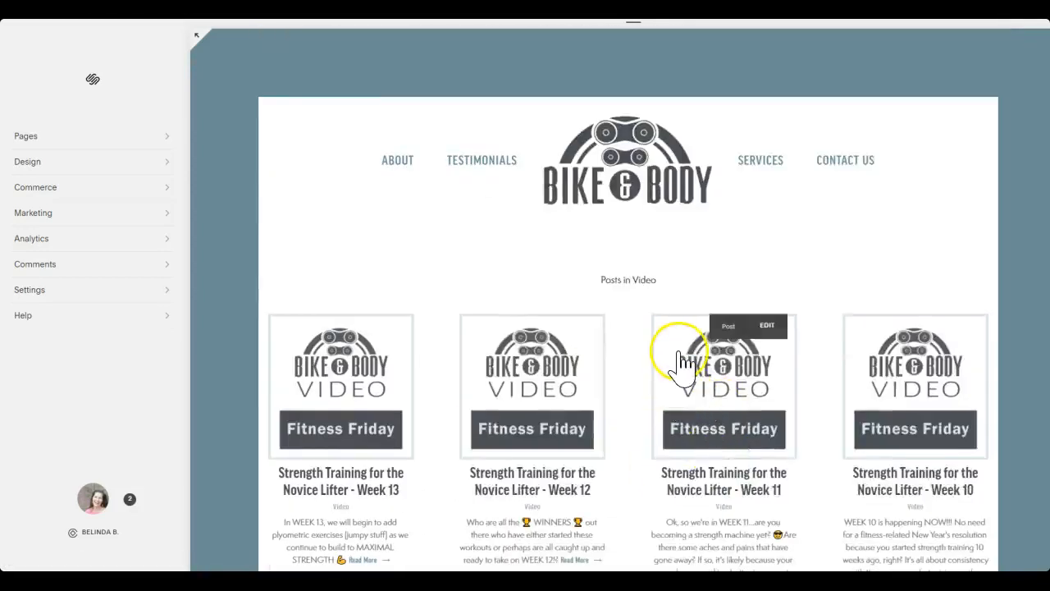
pyautogui.scroll(-1, 681, 360)
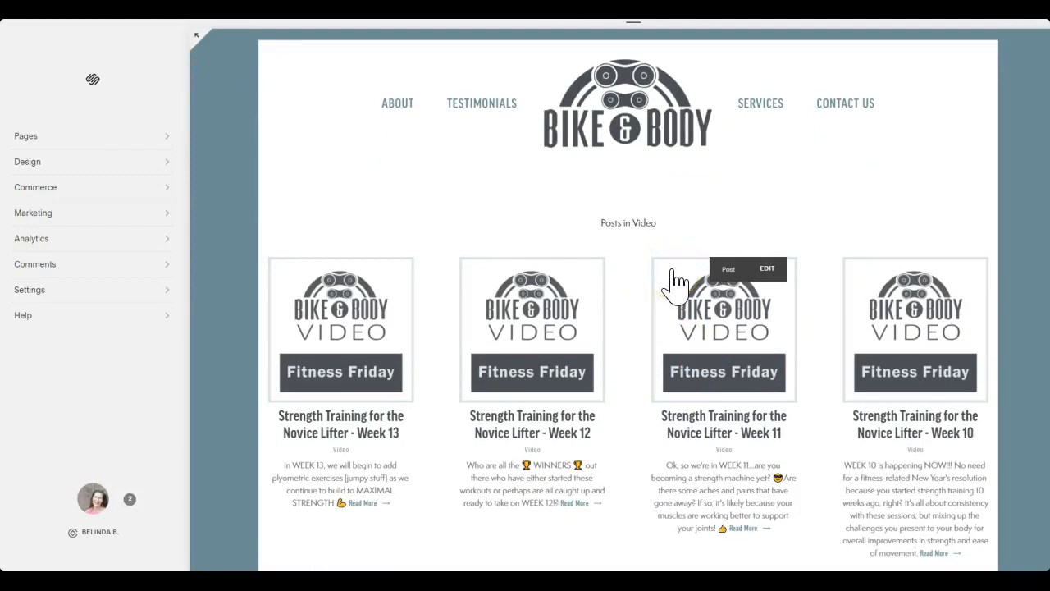
pyautogui.scroll(-3, 739, 316)
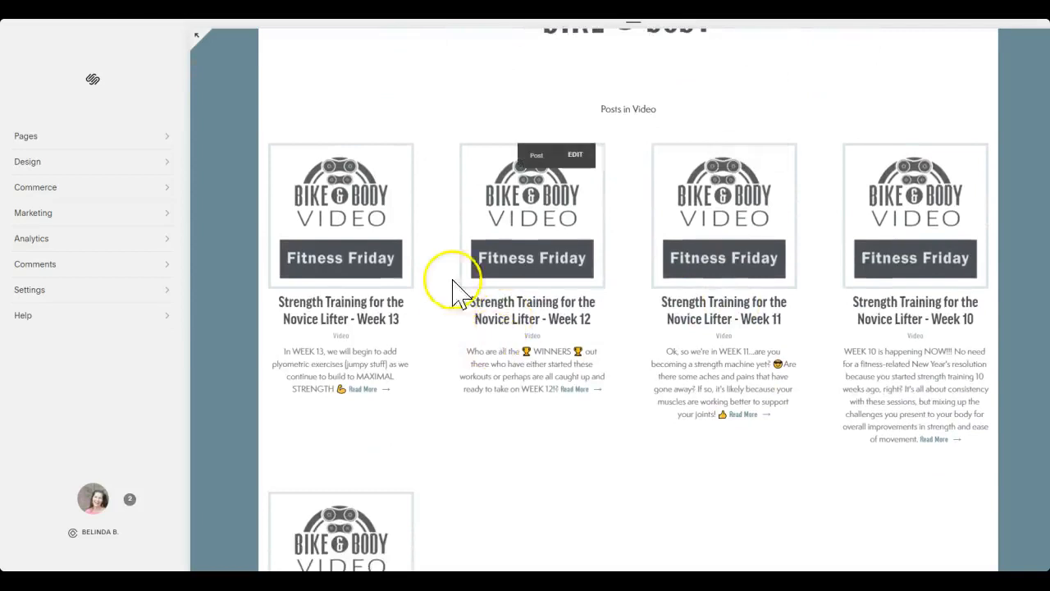
# Open the published Week 13 post and check its title, video and body text
pyautogui.click(380, 214)
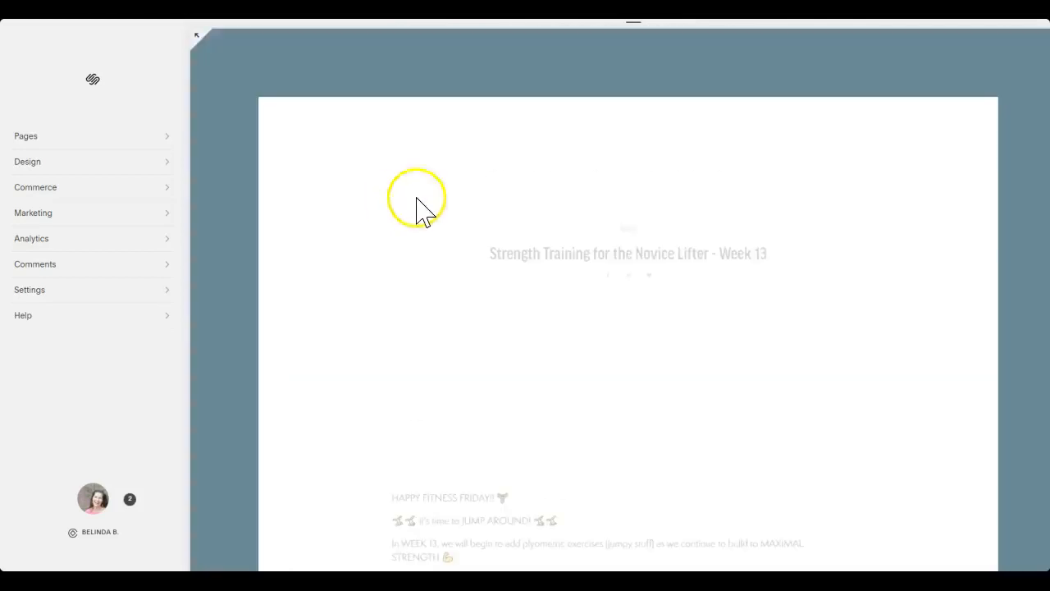
pyautogui.scroll(-4, 738, 251)
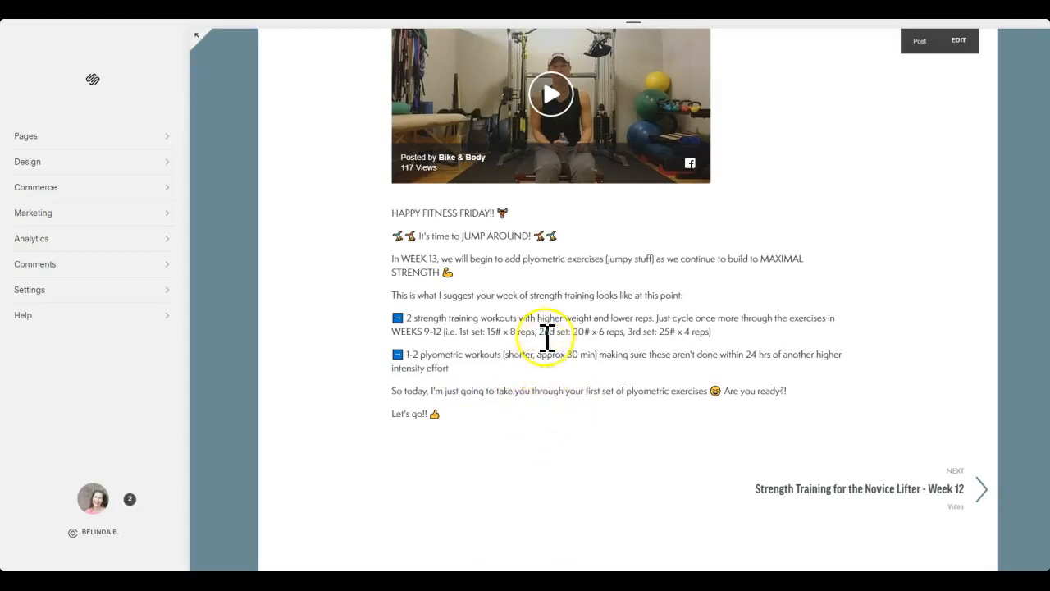
pyautogui.scroll(5, 547, 337)
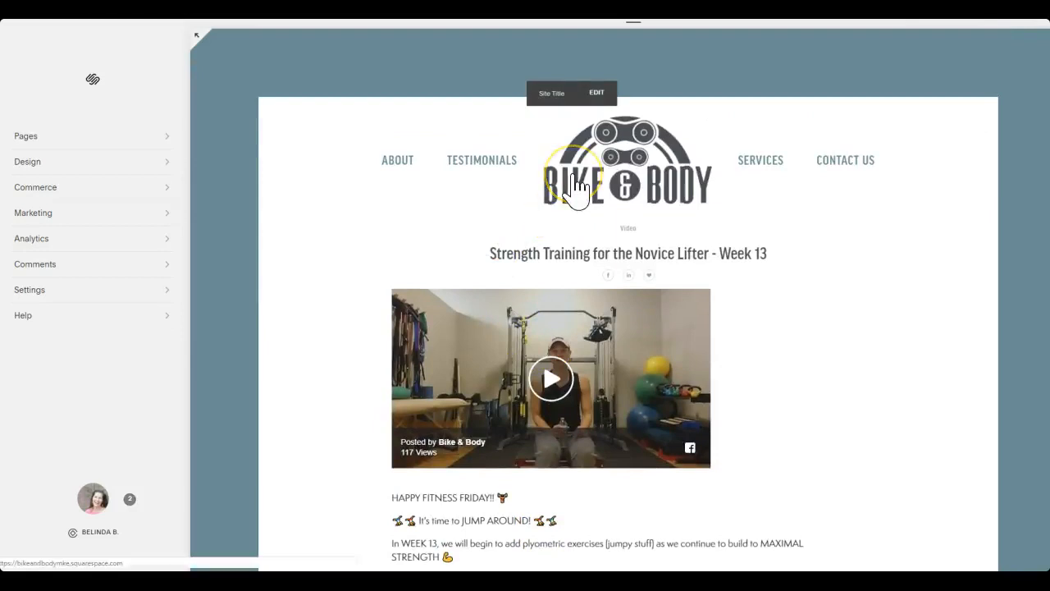
# Open the site's home page and look it through from the header to the footer's contact details and Blog link
pyautogui.click(617, 201)
pyautogui.scroll(-3, 828, 352)
pyautogui.scroll(-8, 829, 352)
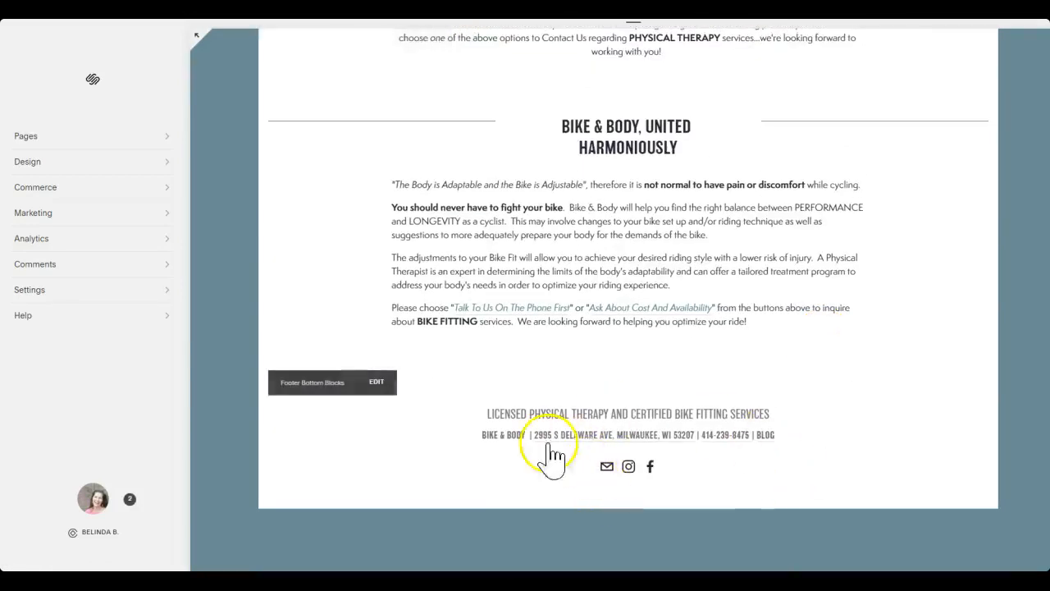
pyautogui.scroll(10, 839, 411)
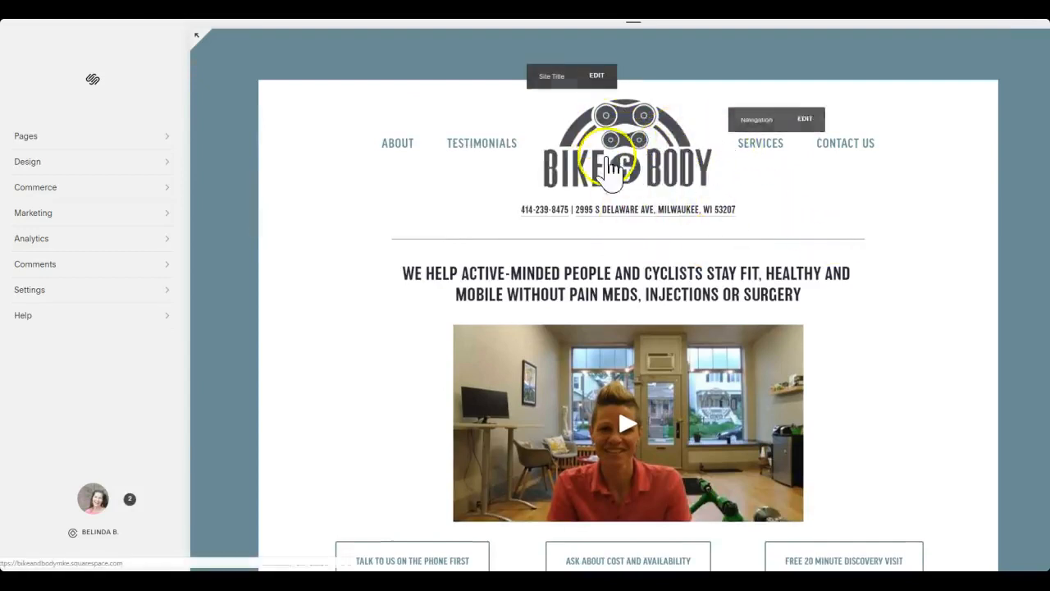
pyautogui.scroll(-2, 691, 201)
pyautogui.scroll(-2, 693, 279)
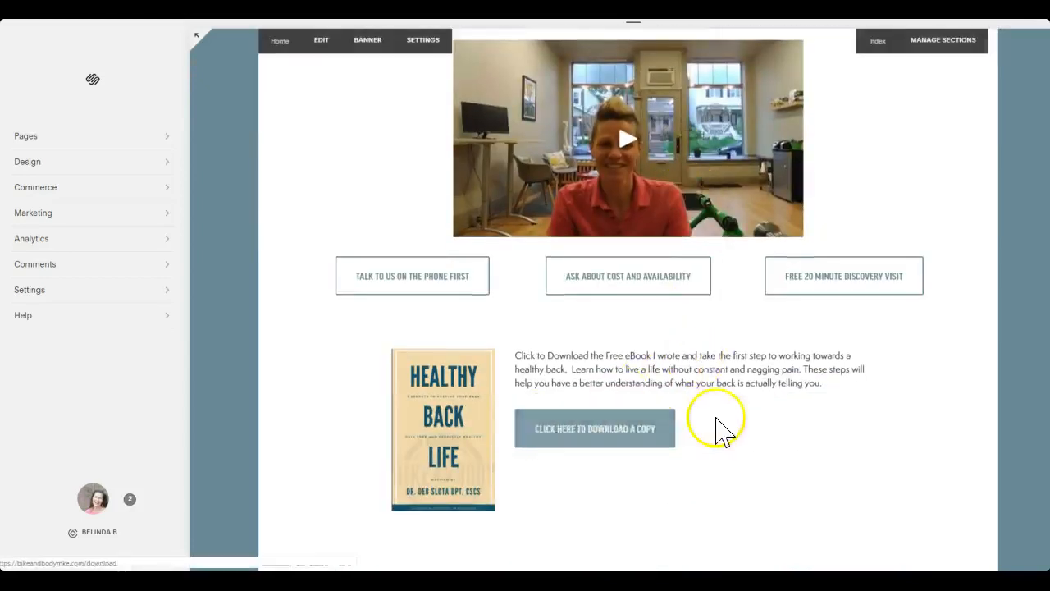
pyautogui.scroll(-2, 709, 435)
pyautogui.scroll(-5, 677, 422)
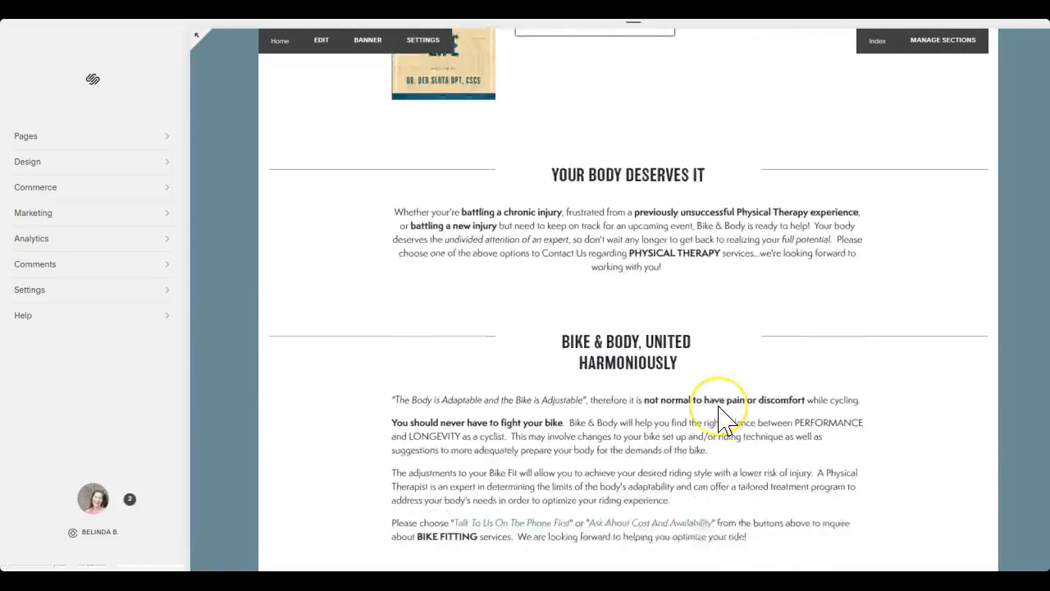
pyautogui.scroll(-2, 722, 455)
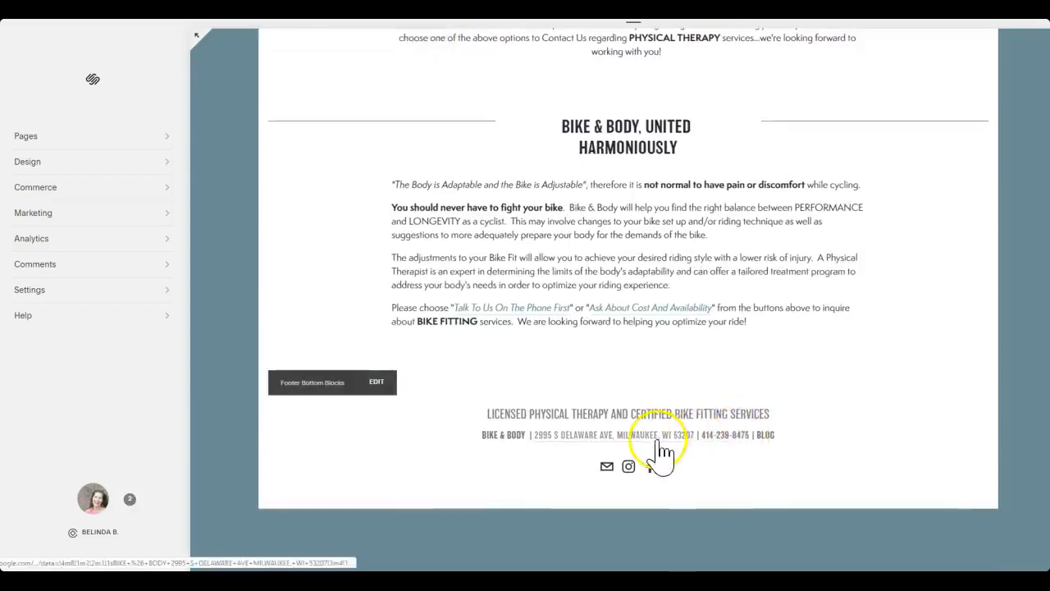
pyautogui.scroll(10, 662, 451)
pyautogui.scroll(3, 626, 377)
pyautogui.scroll(-10, 575, 328)
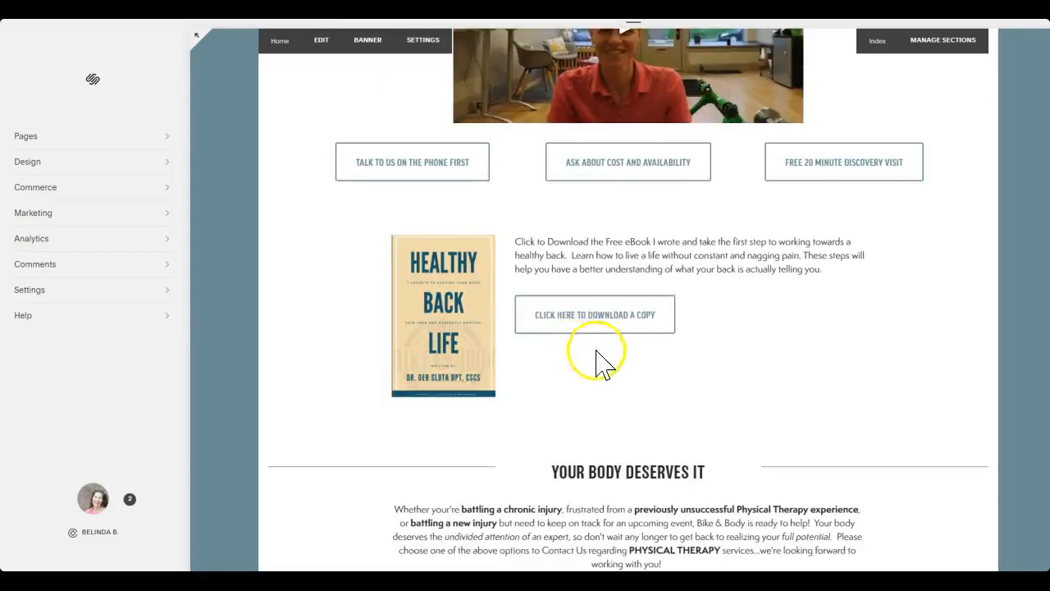
pyautogui.scroll(-2, 741, 492)
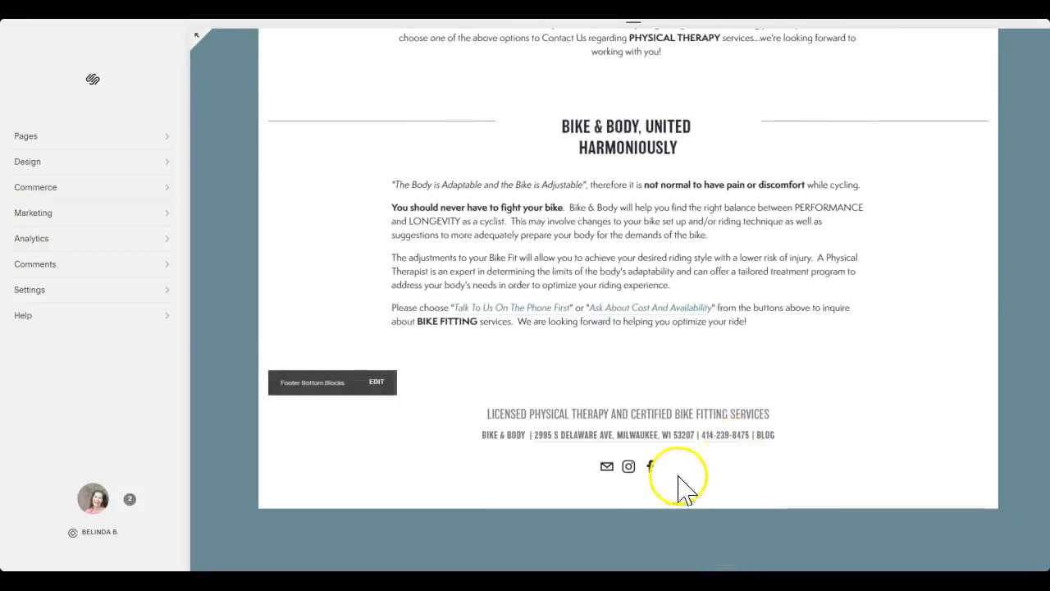
# Open the Week 12 post from the Blog page, play its embedded video and read through the text
pyautogui.click(763, 437)
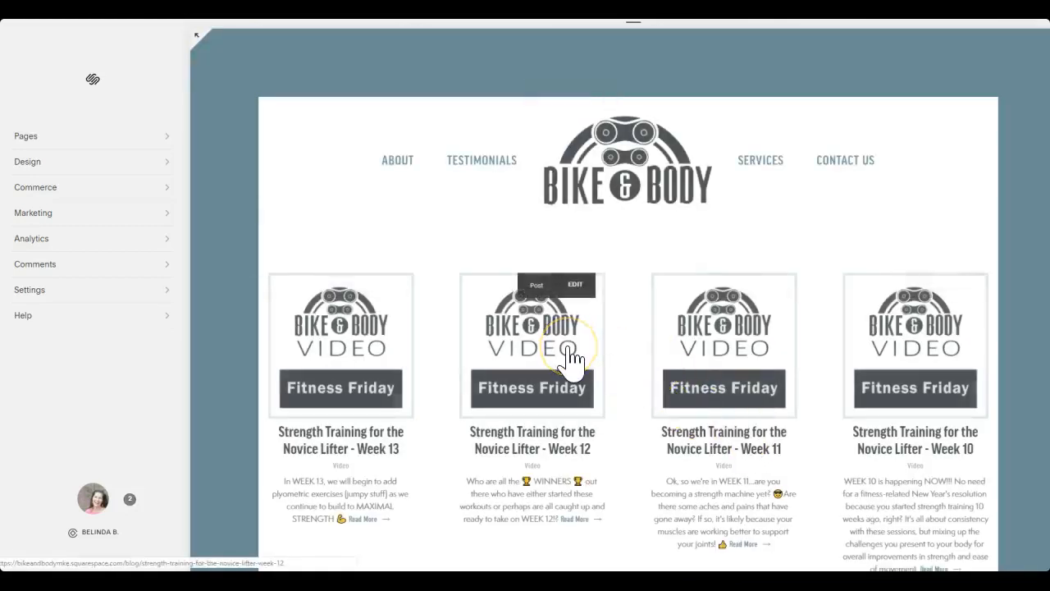
pyautogui.click(568, 351)
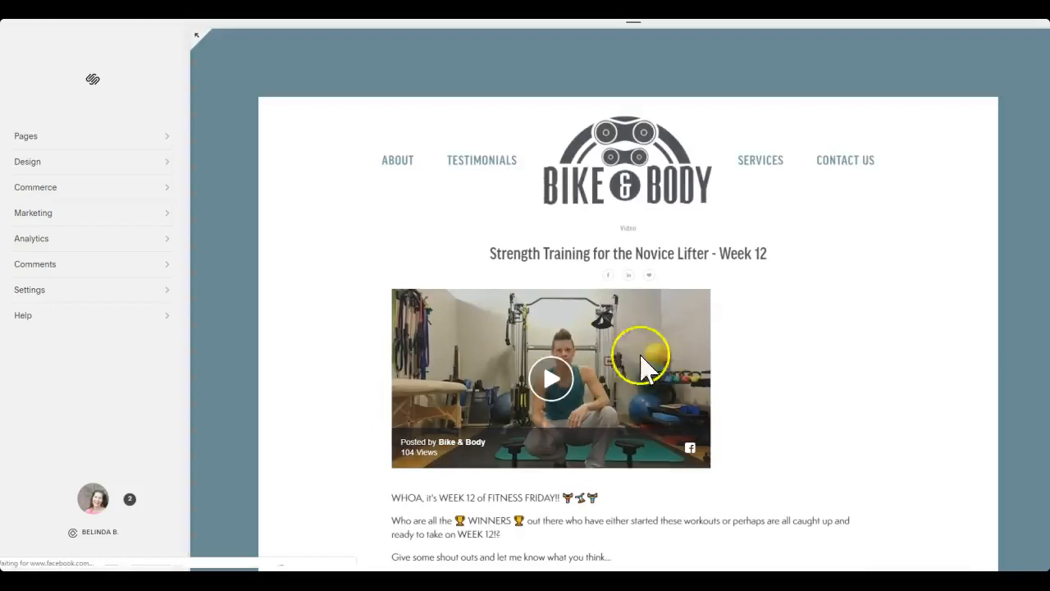
pyautogui.click(552, 394)
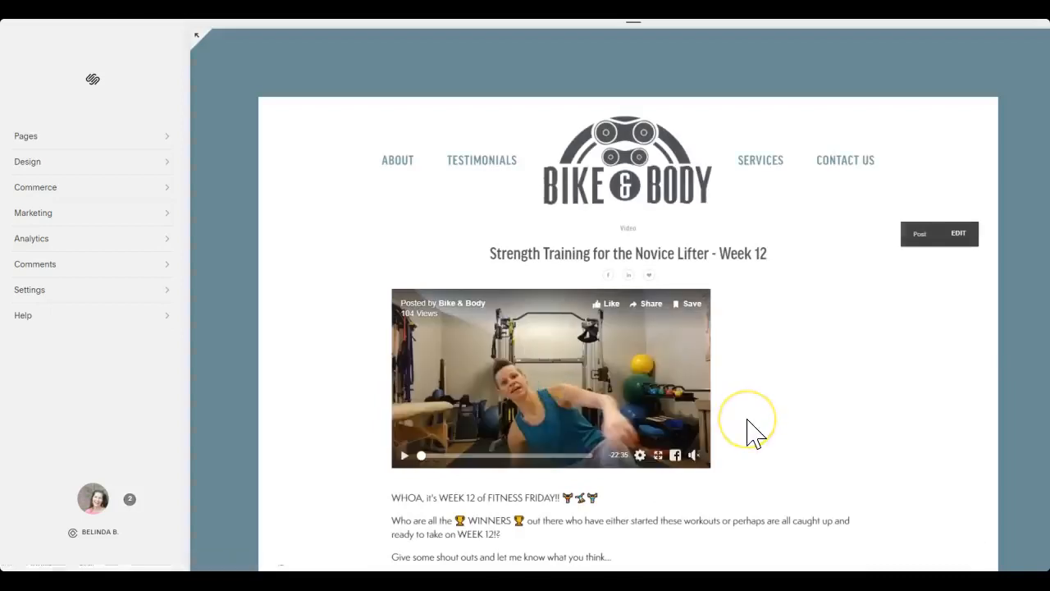
pyautogui.click(403, 457)
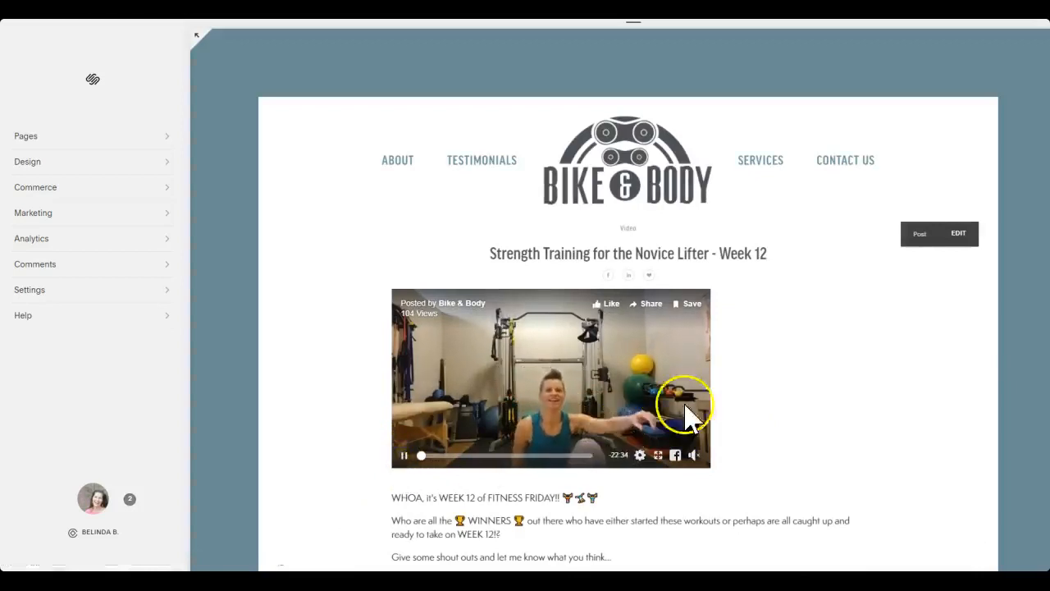
pyautogui.scroll(-2, 797, 410)
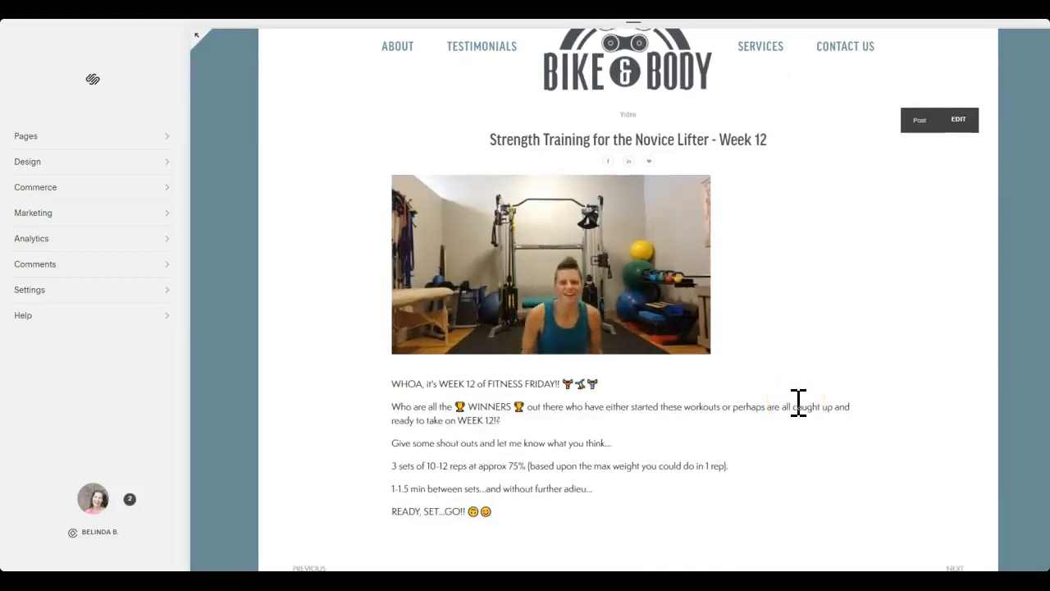
pyautogui.scroll(-1, 798, 410)
pyautogui.scroll(3, 793, 417)
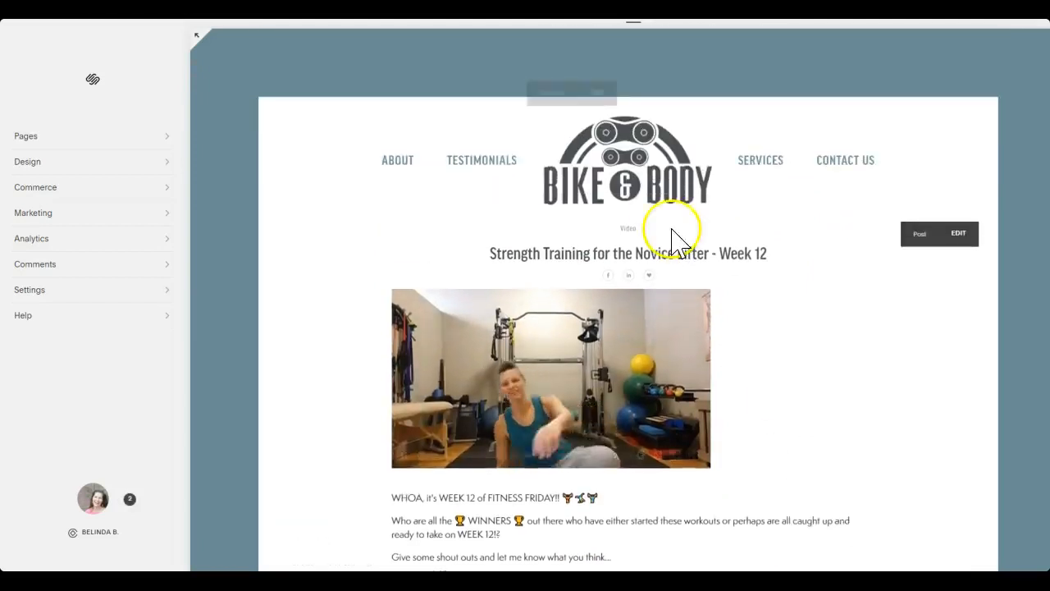
# Return to the site's home page and switch to the Bike & Body Facebook page to view the Week 13 live video post
pyautogui.click(640, 188)
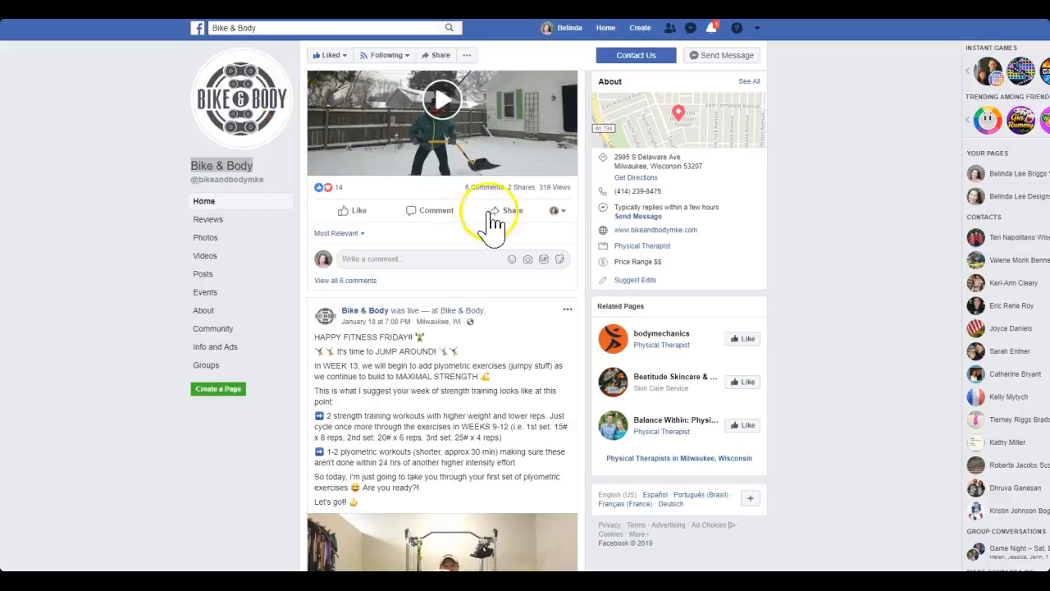
pyautogui.scroll(-5, 492, 221)
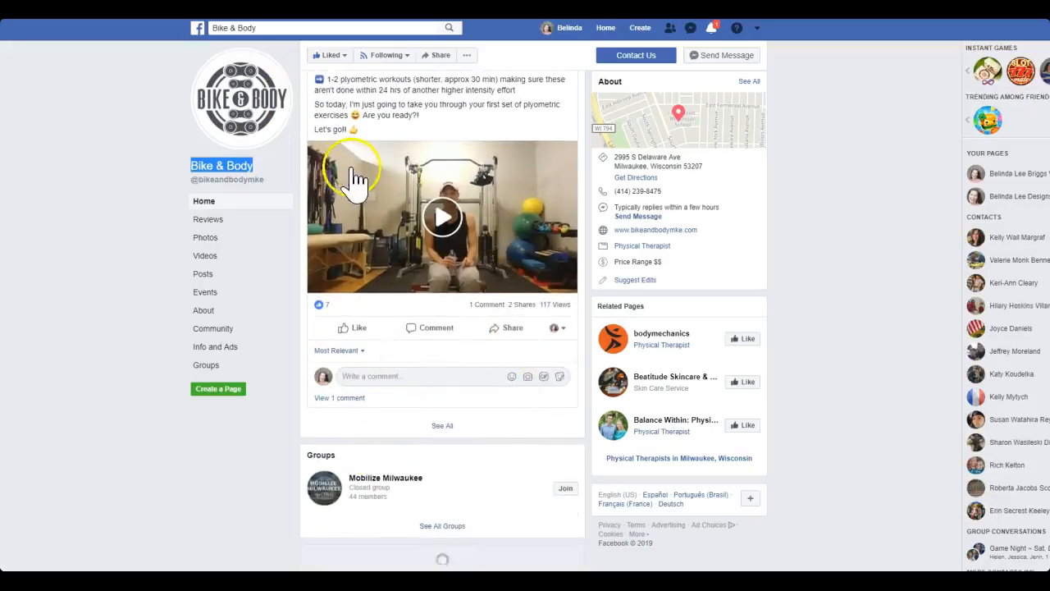
pyautogui.scroll(-1, 357, 181)
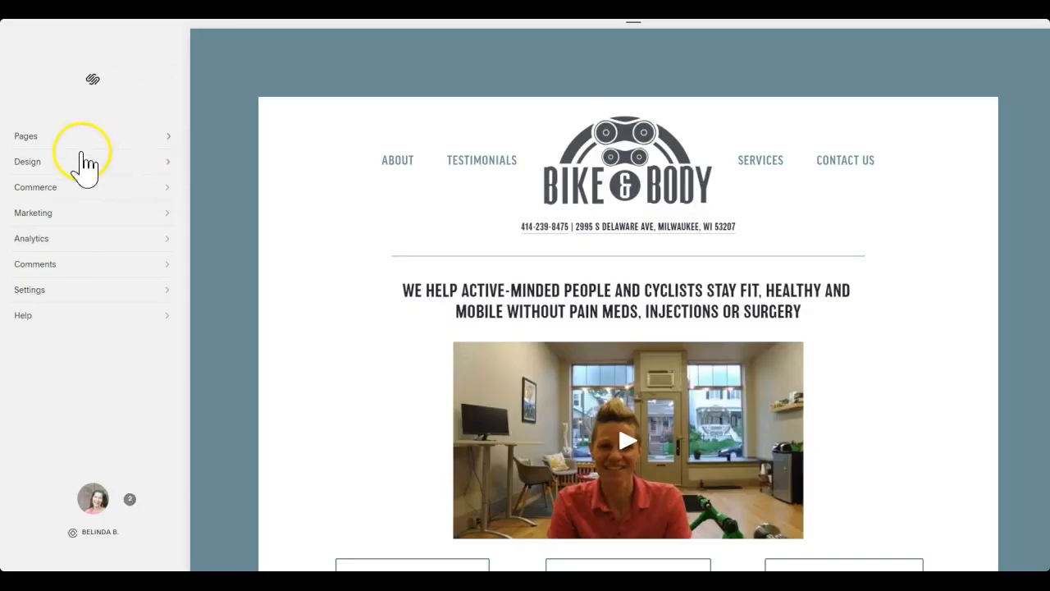
# Open the Week 13 post for editing from the Blog's post list, check its content and close it without saving
pyautogui.click(93, 137)
pyautogui.scroll(-2, 106, 263)
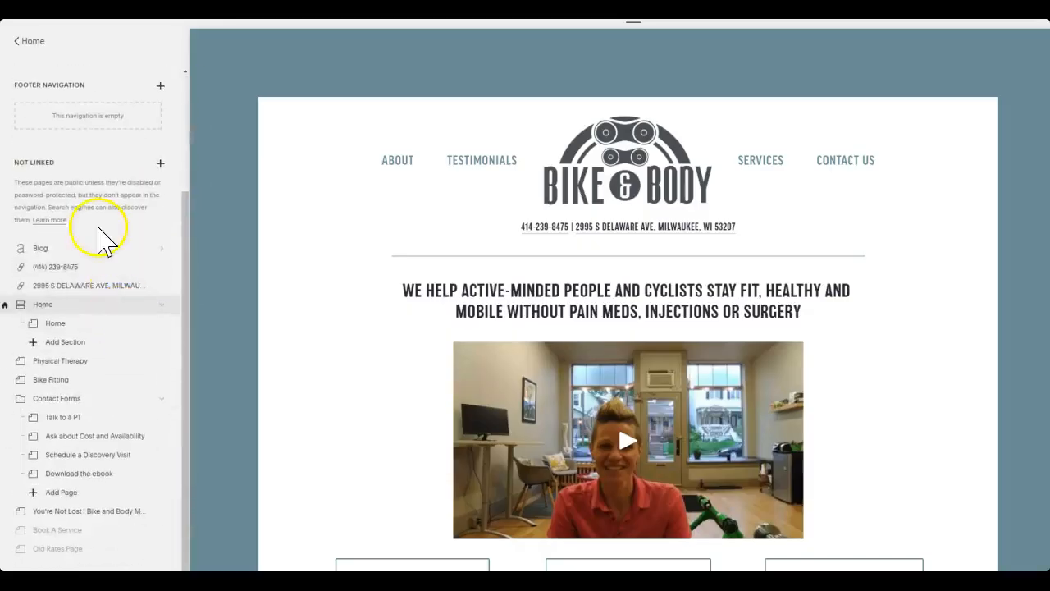
pyautogui.click(80, 253)
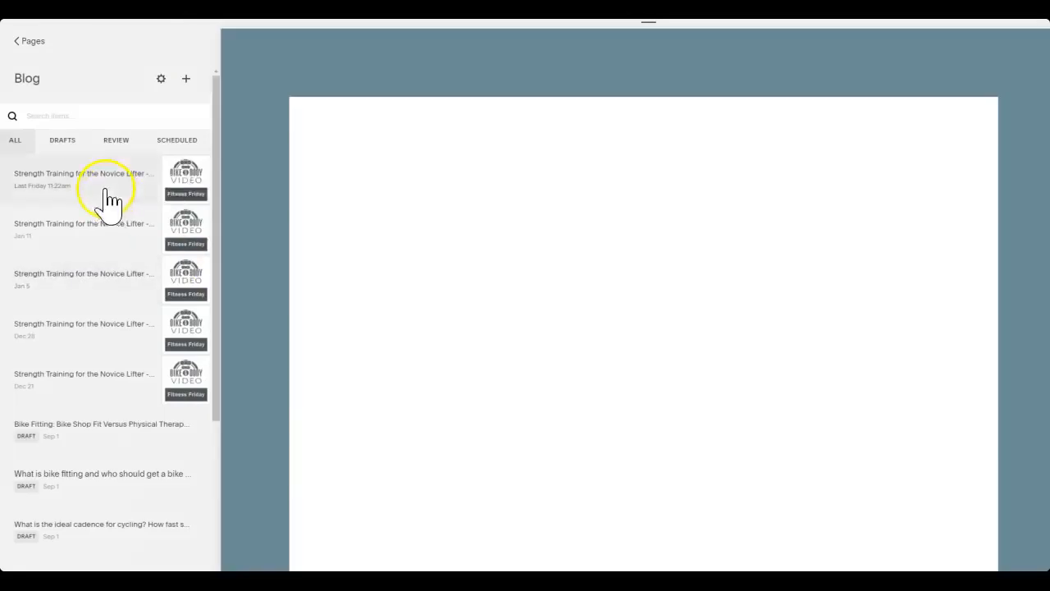
pyautogui.click(130, 176)
pyautogui.click(185, 166)
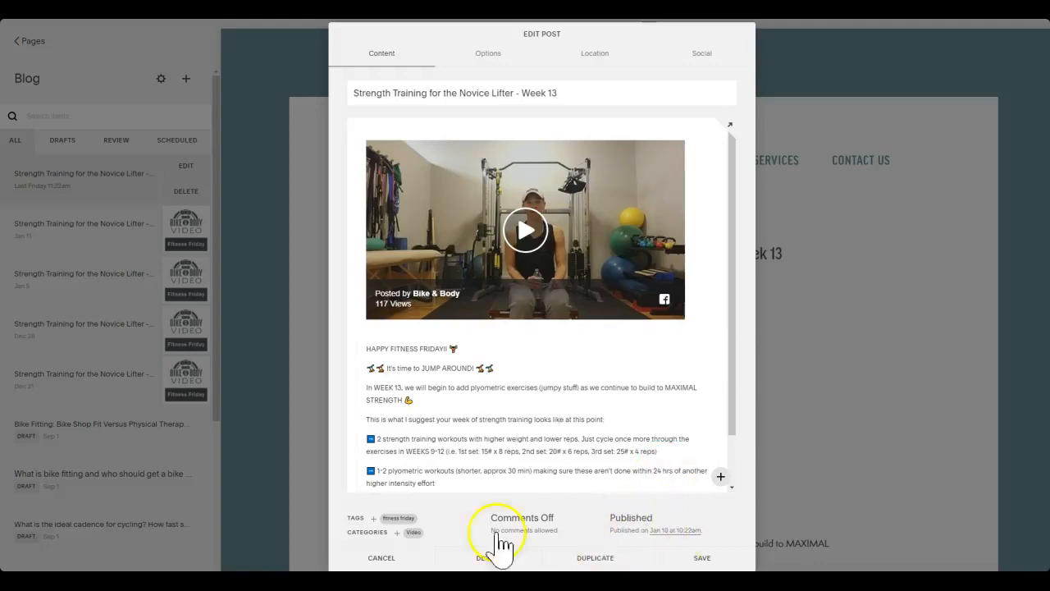
pyautogui.click(385, 557)
# Go from the Week 13 post's footer to the Blog page and look over the Week 13 to Week 9 listing
pyautogui.scroll(-5, 761, 339)
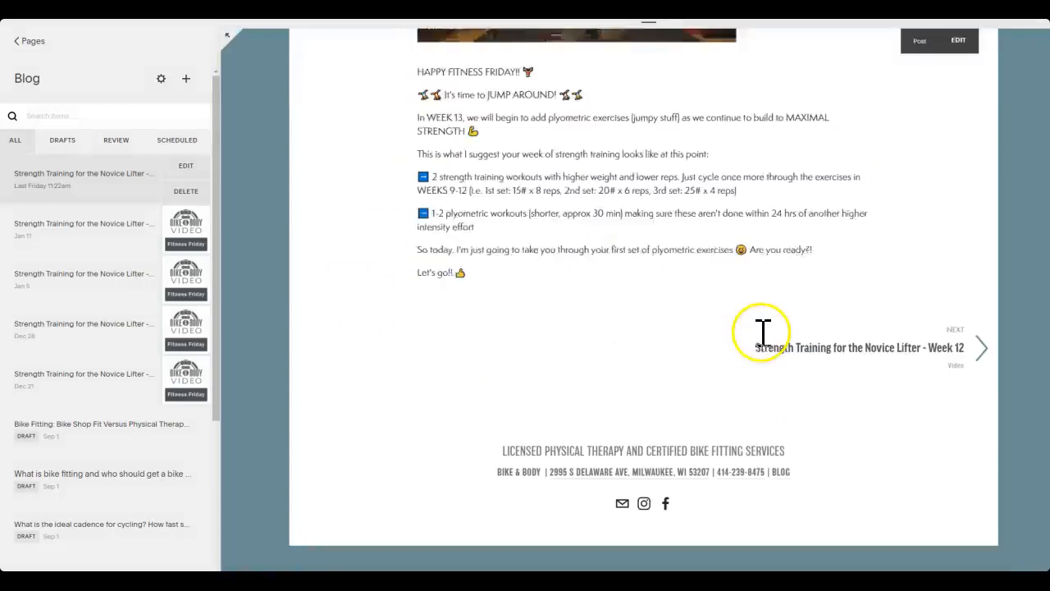
pyautogui.click(778, 439)
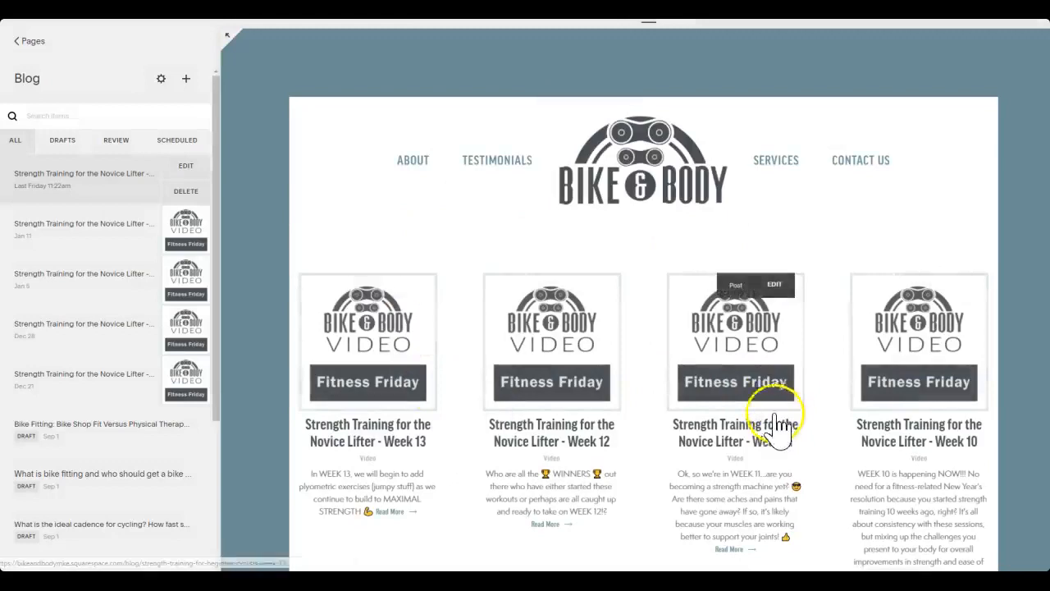
pyautogui.scroll(-2, 821, 427)
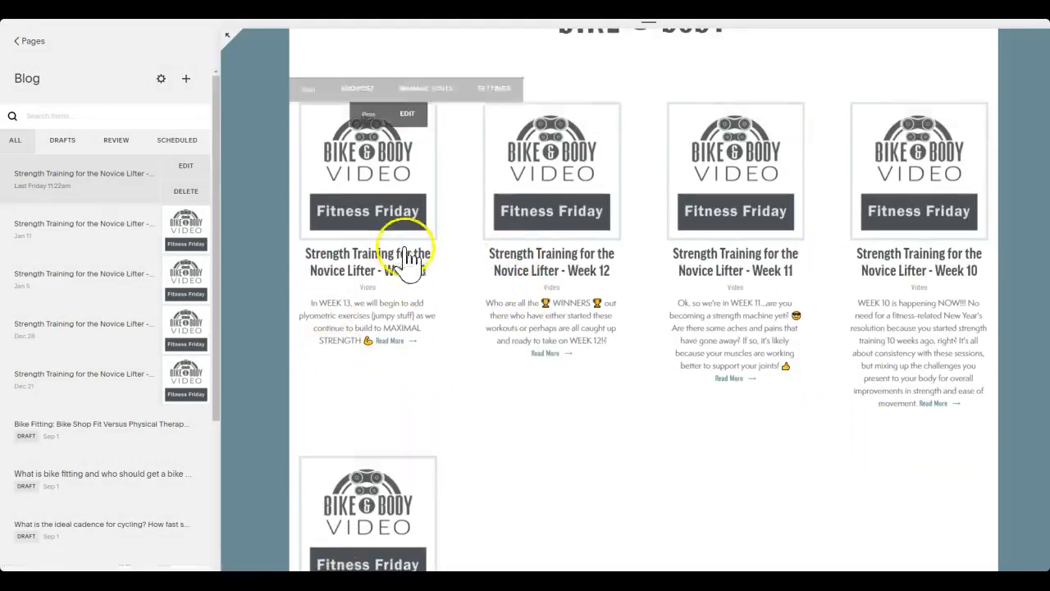
pyautogui.scroll(-3, 742, 399)
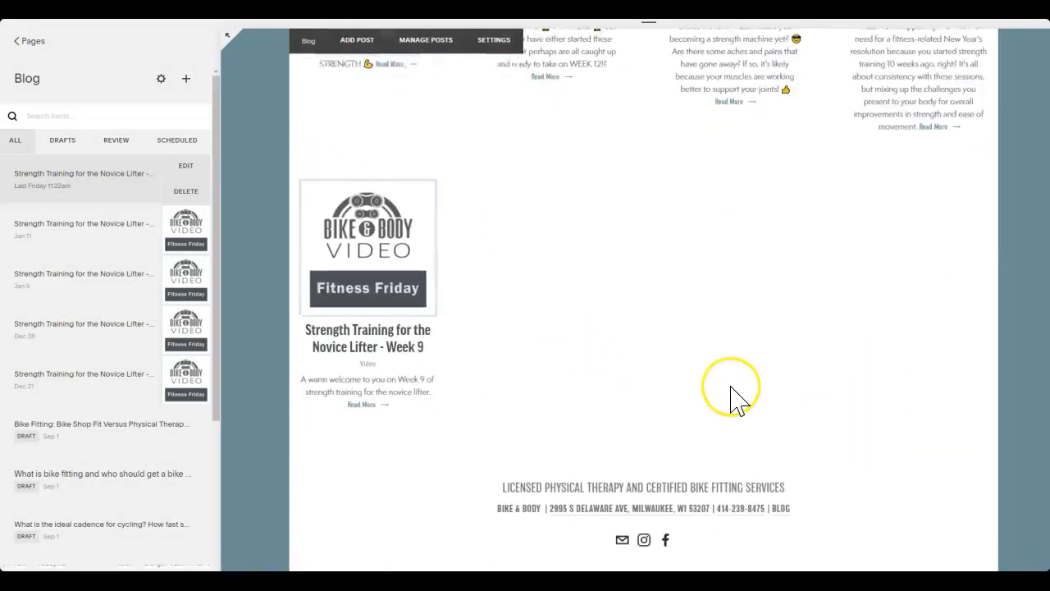
pyautogui.scroll(2, 739, 400)
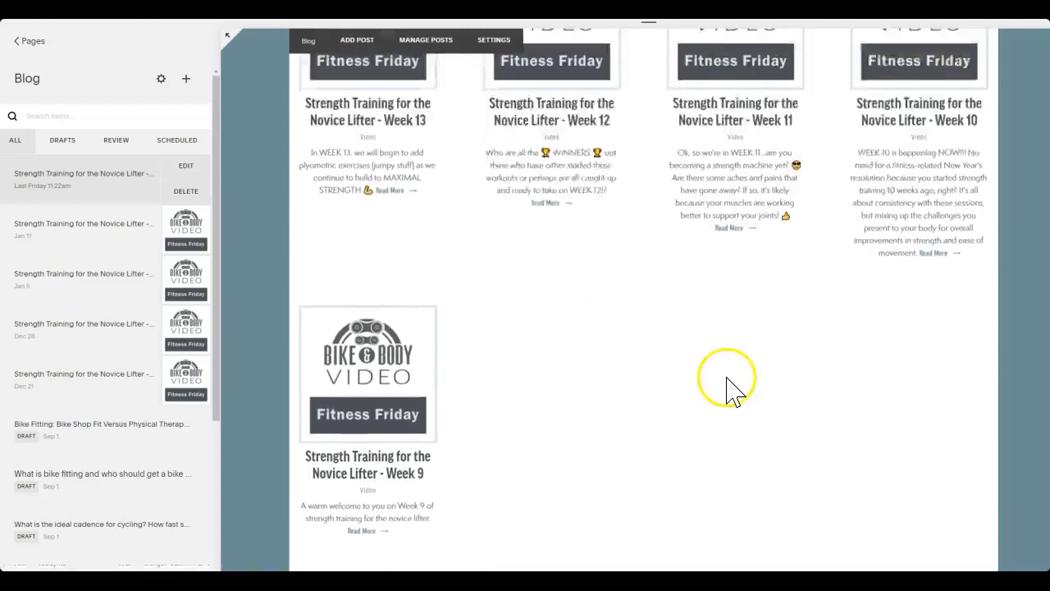